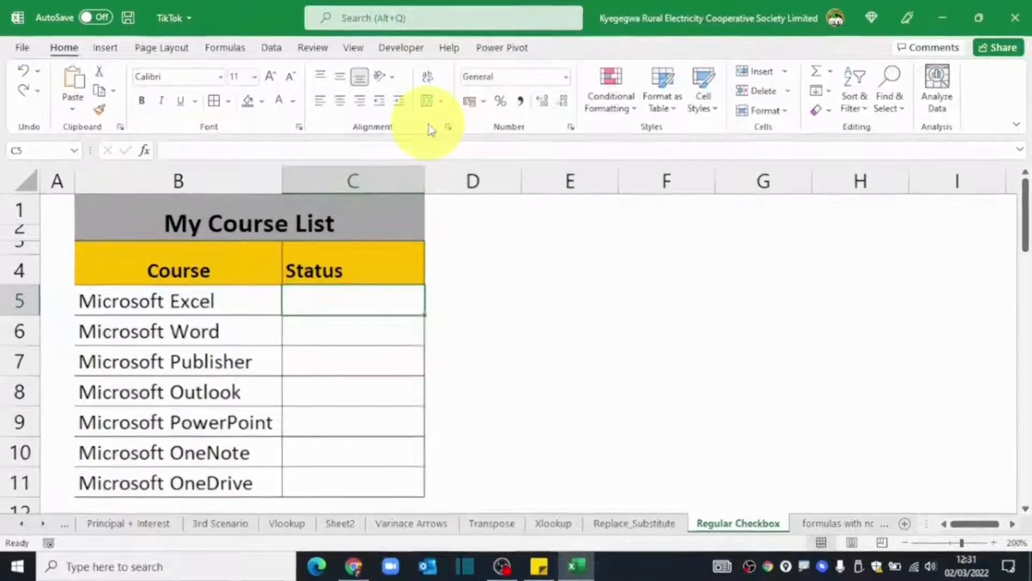
# Enable the Developer tab through Excel Options' Customize the Ribbon settings.
pyautogui.rightClick(429, 125)
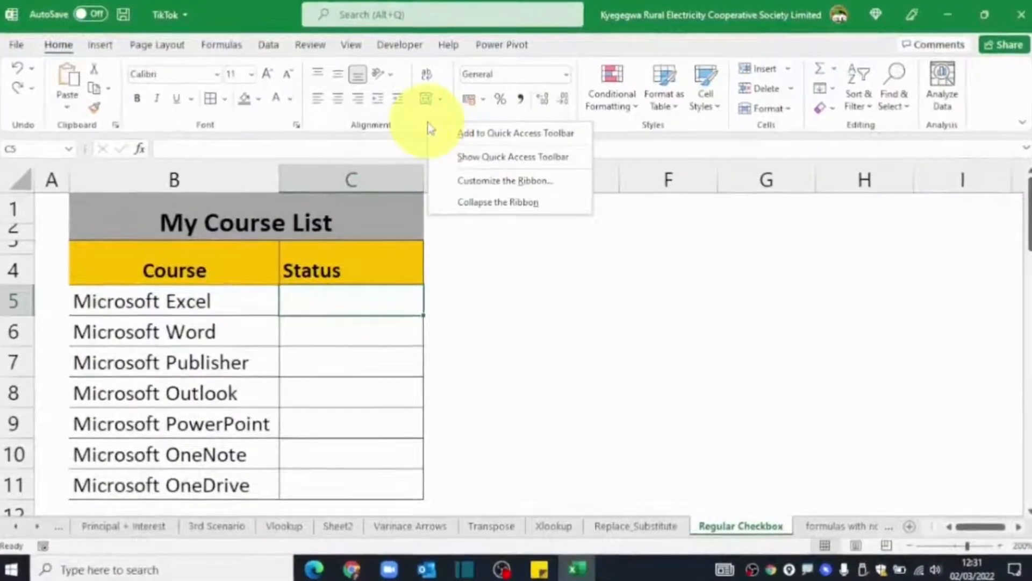
pyautogui.click(483, 180)
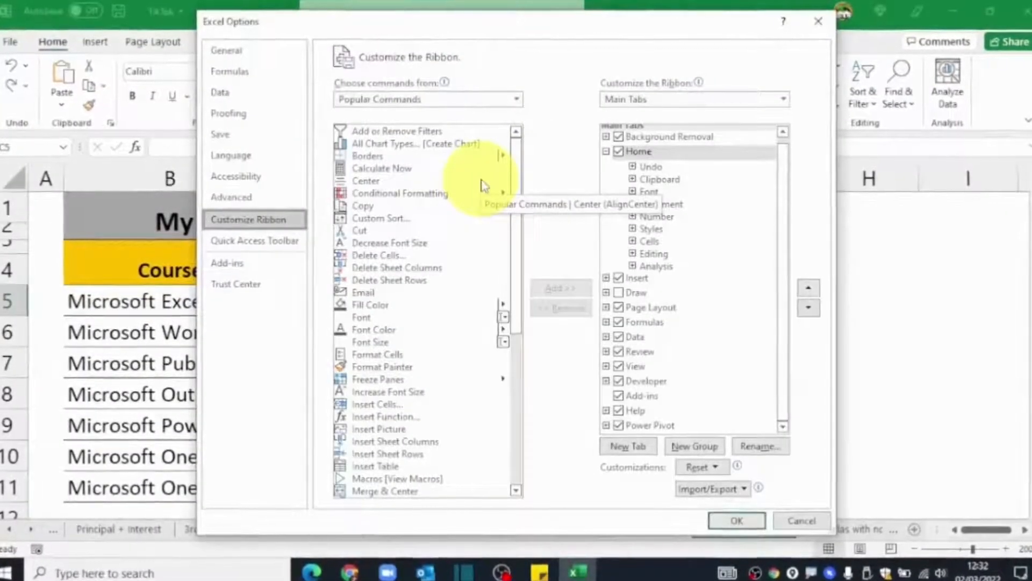
pyautogui.moveTo(466, 35); pyautogui.dragTo(496, 48)
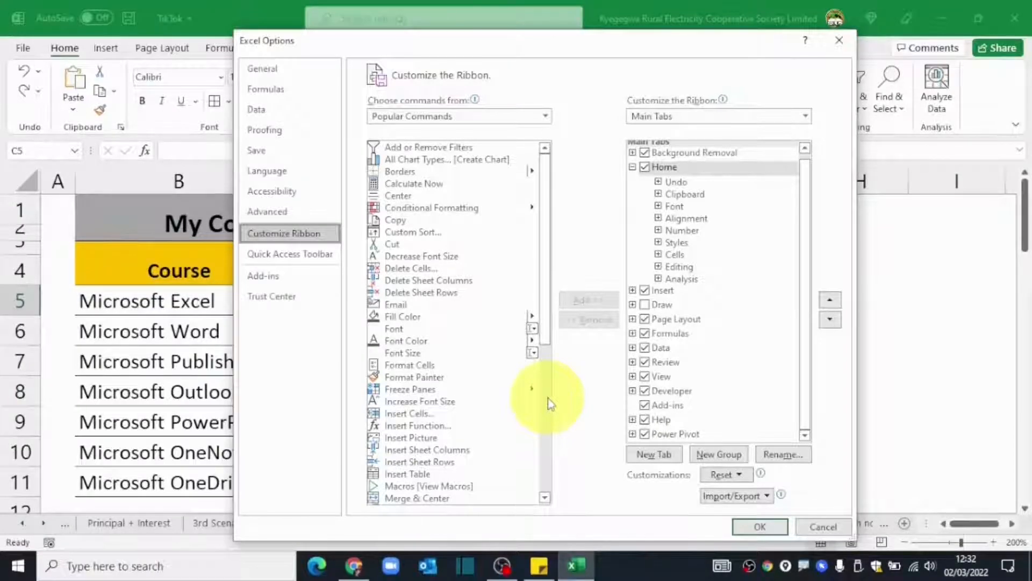
pyautogui.click(733, 391)
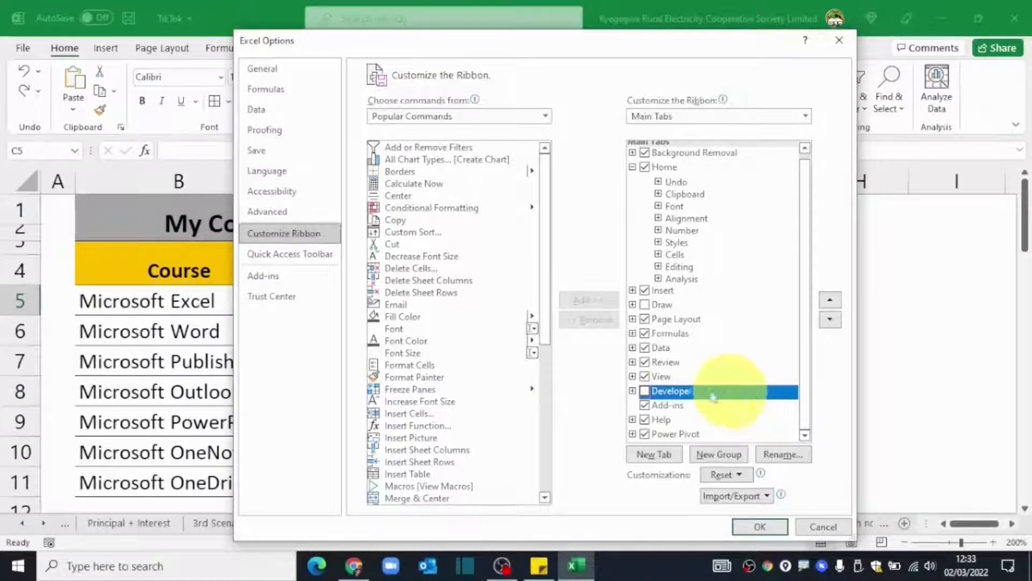
pyautogui.click(645, 391)
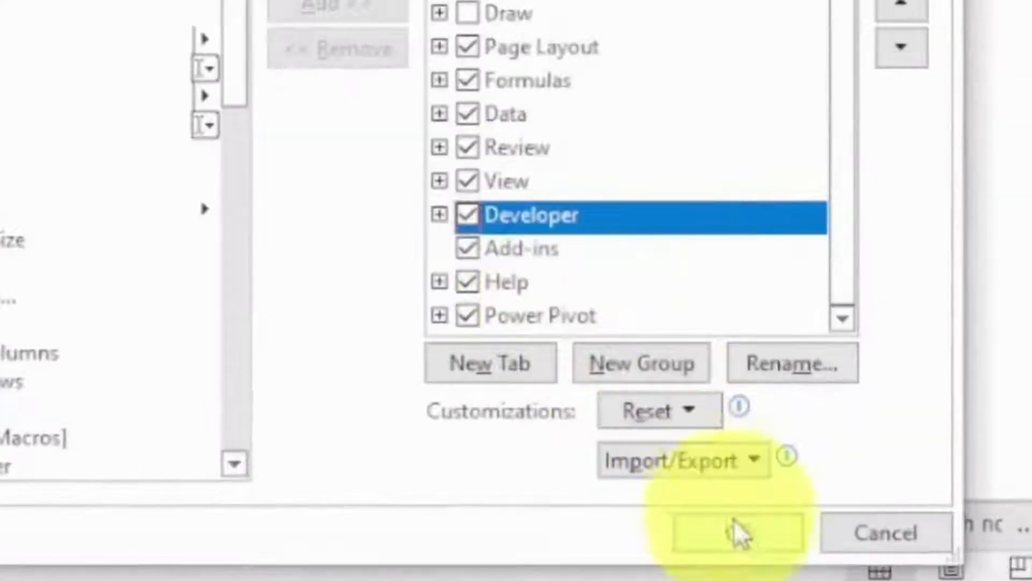
pyautogui.click(760, 527)
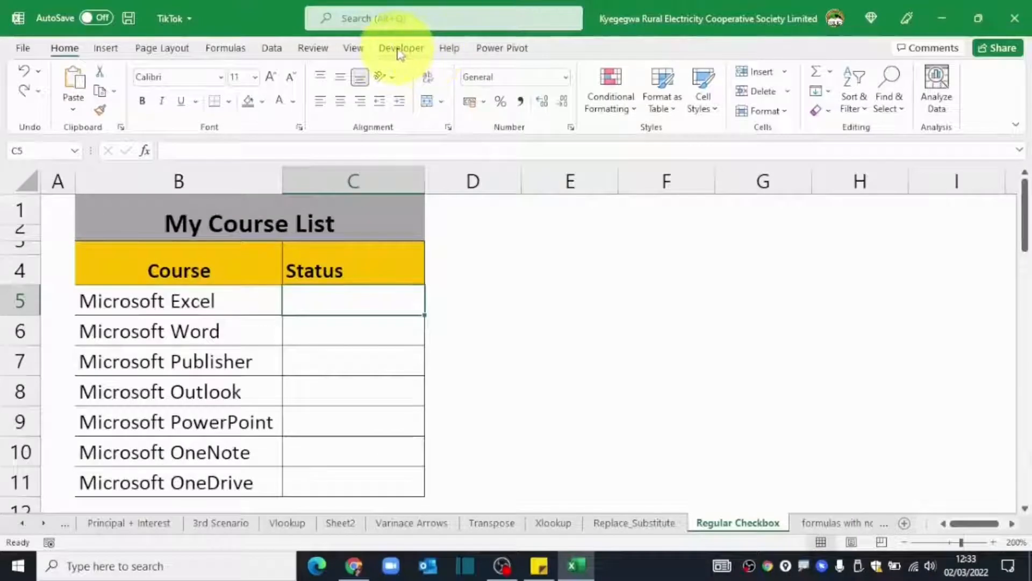
# Place a Check Box form control in cell C5 beside the Microsoft Excel course.
pyautogui.click(399, 51)
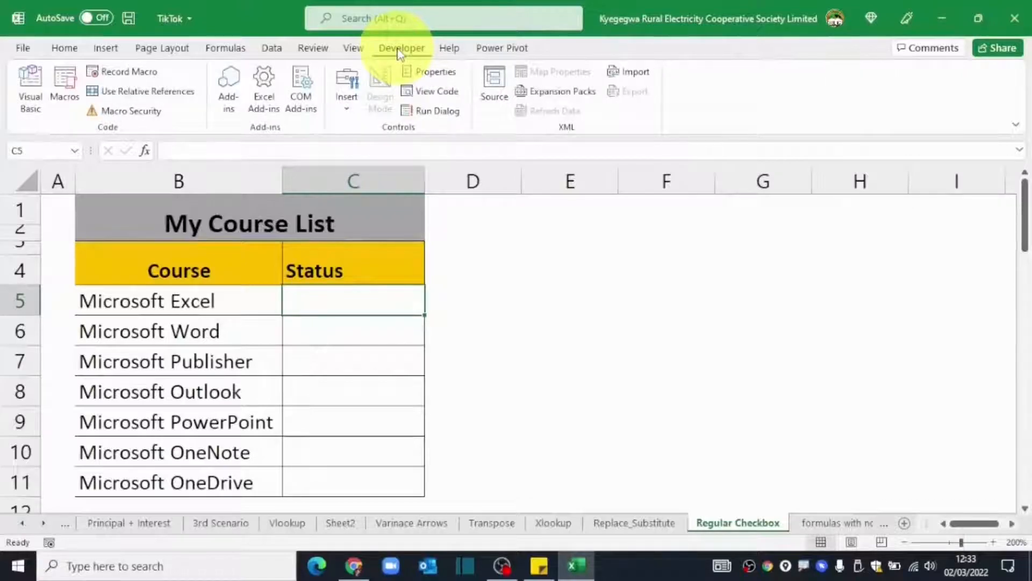
pyautogui.click(346, 114)
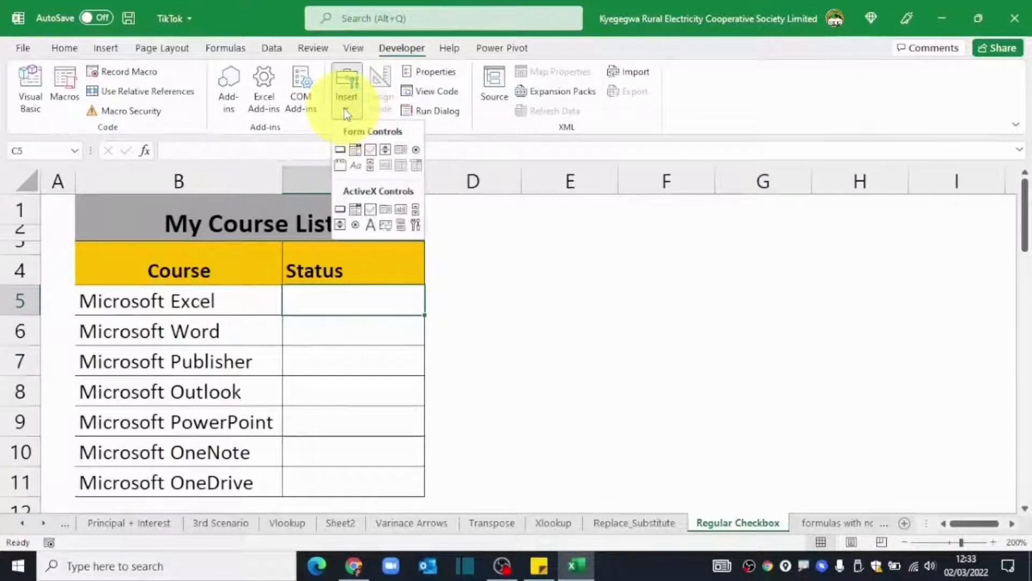
pyautogui.click(372, 156)
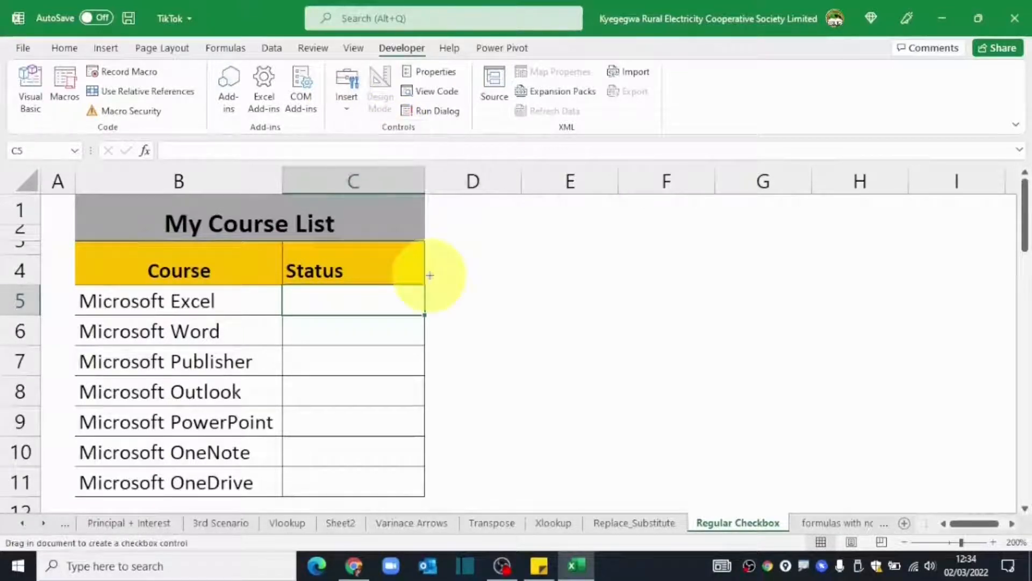
pyautogui.click(287, 291)
pyautogui.moveTo(363, 287); pyautogui.dragTo(364, 287)
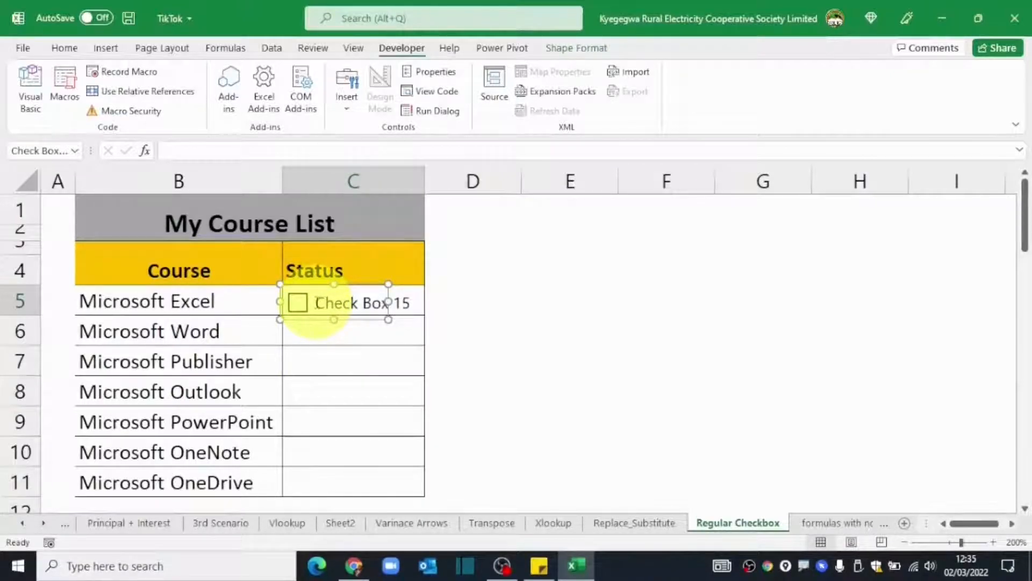
# Relabel the checkbox from its default text to 'Finished'.
pyautogui.rightClick(305, 310)
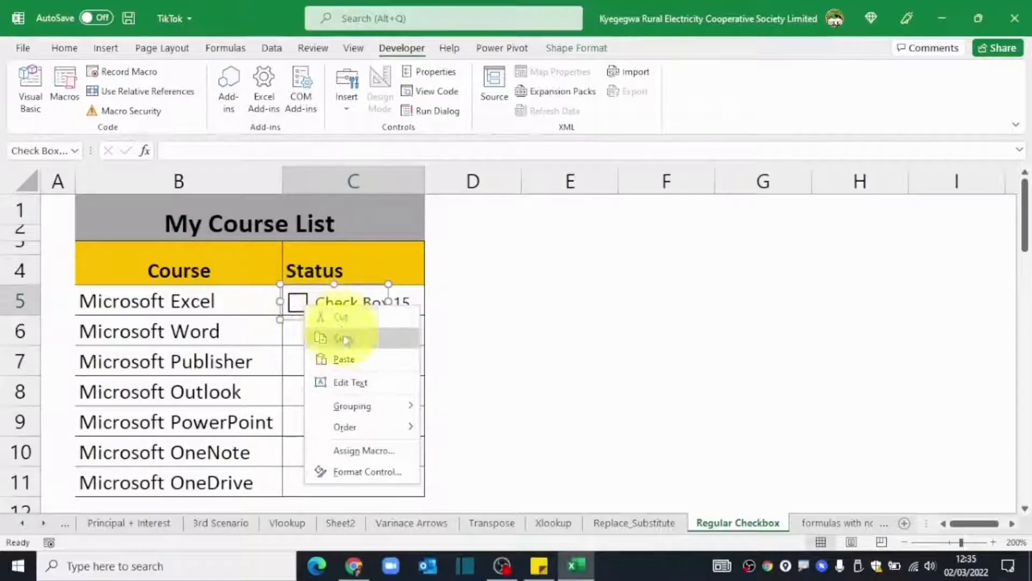
pyautogui.click(346, 382)
pyautogui.press('Delete')
pyautogui.press('Delete')
pyautogui.press('Delete')
pyautogui.press('Delete')
pyautogui.press('Delete')
pyautogui.press('Delete')
pyautogui.press('Delete')
pyautogui.press('Delete')
pyautogui.press('Delete')
pyautogui.press('Delete')
pyautogui.press('Delete')
pyautogui.press('Delete')
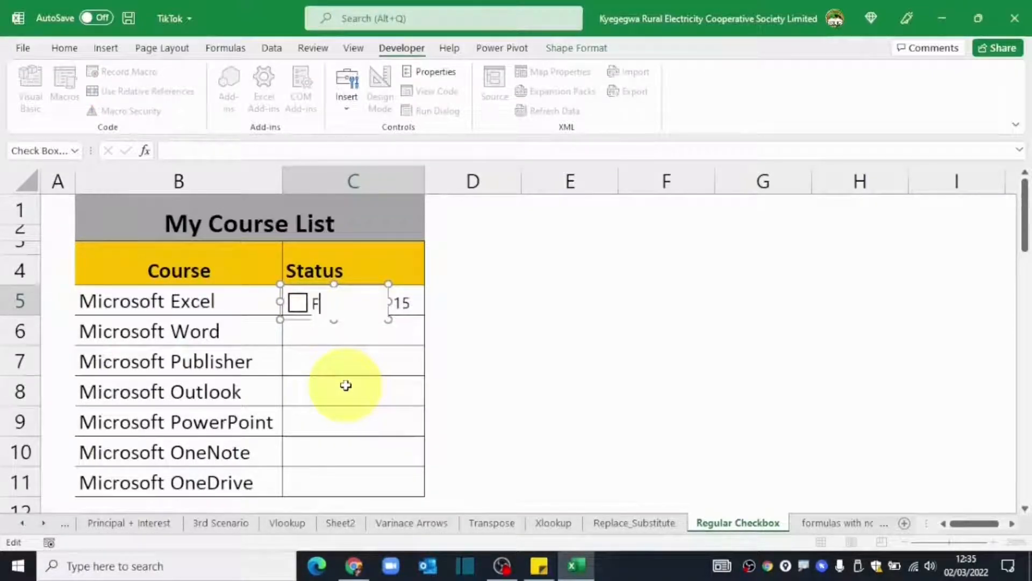
pyautogui.write('Finished')
pyautogui.click(467, 301)
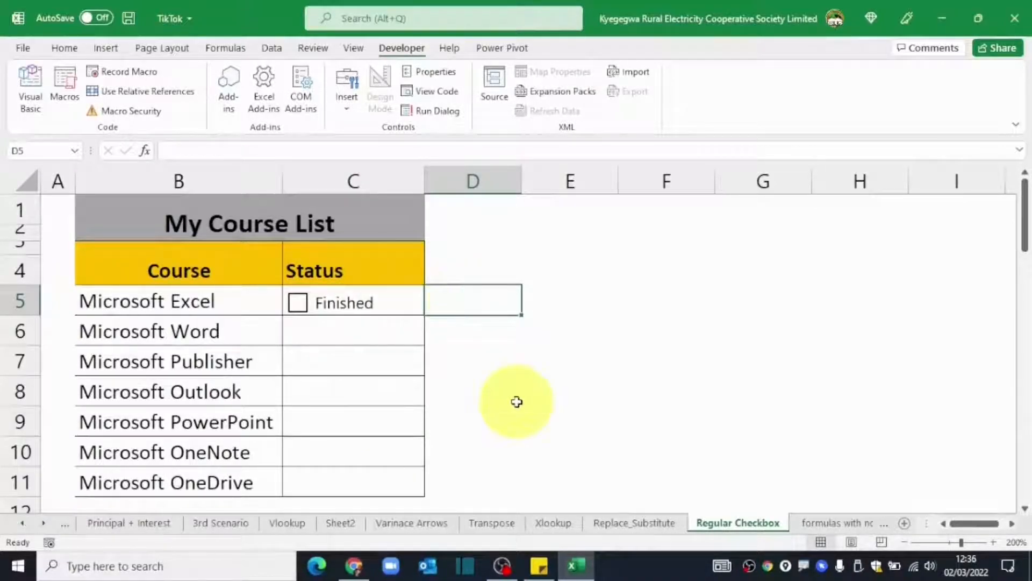
# Fill the C5 checkbox down to C11 so every course row has one.
pyautogui.click(413, 300)
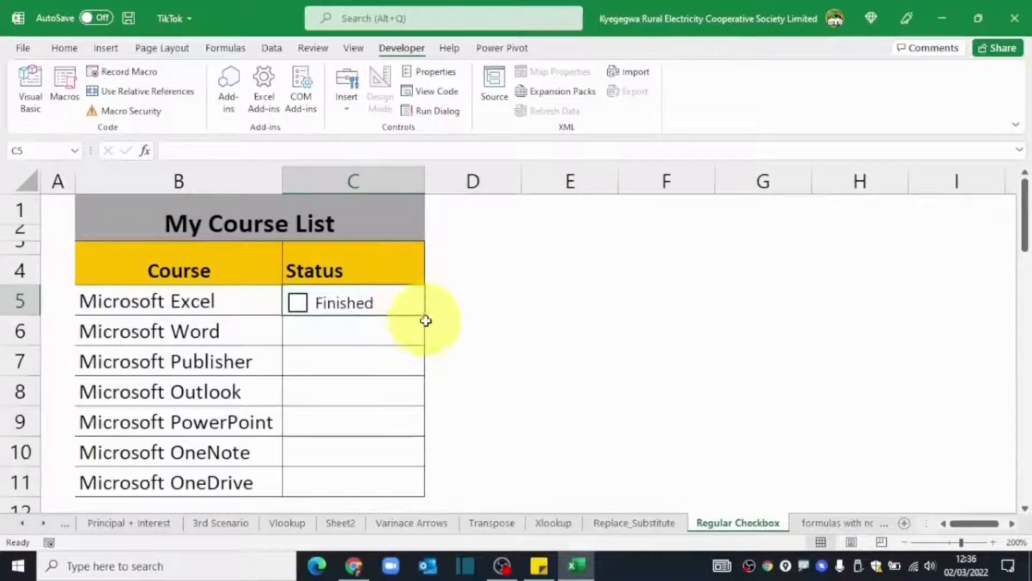
pyautogui.moveTo(424, 315); pyautogui.dragTo(414, 476)
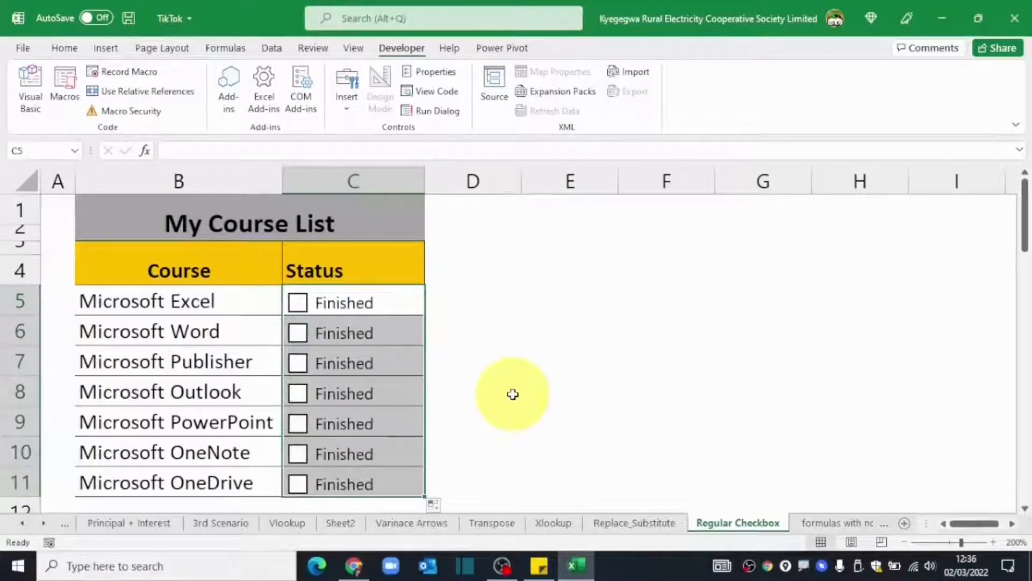
pyautogui.click(512, 395)
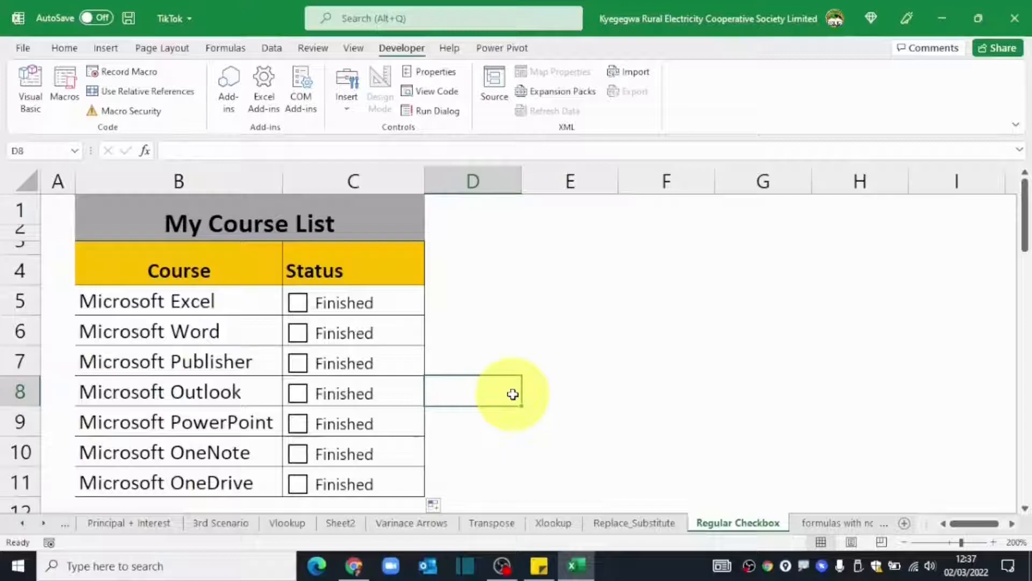
# Link the C5 checkbox to cell D5 in its Format Control settings.
pyautogui.rightClick(313, 304)
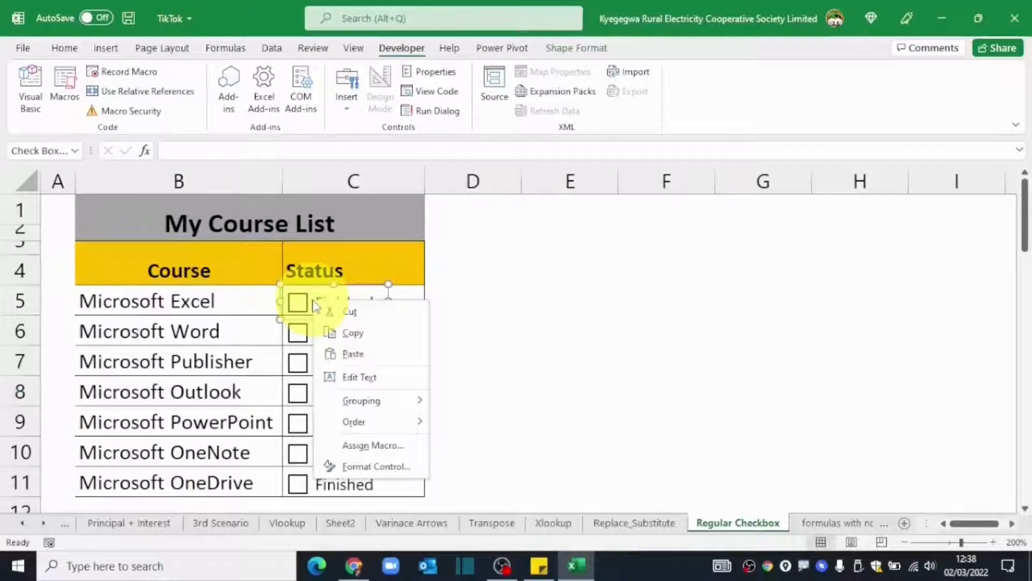
pyautogui.click(383, 467)
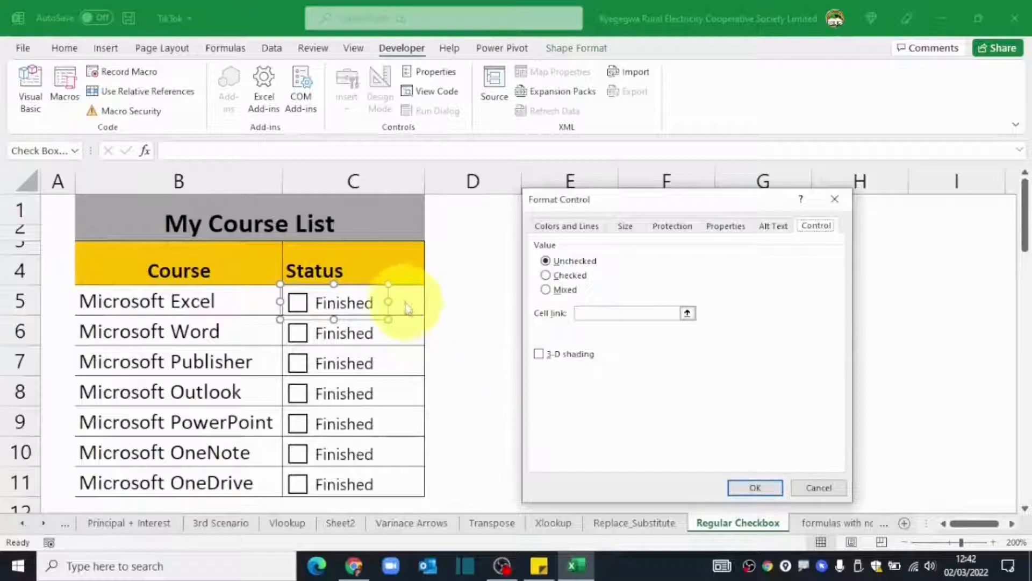
pyautogui.click(587, 313)
pyautogui.click(484, 303)
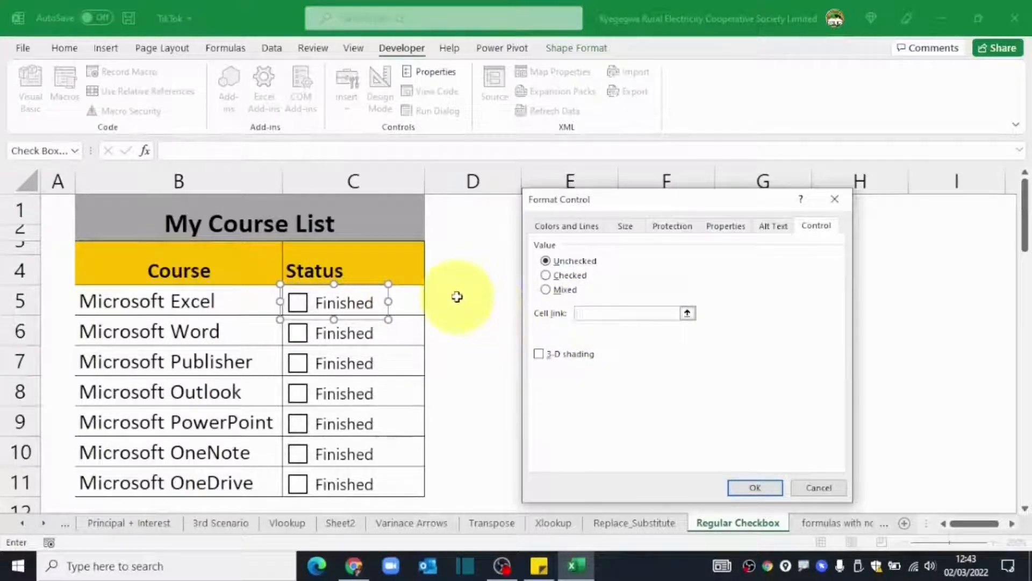
pyautogui.click(754, 487)
pyautogui.press('Escape')
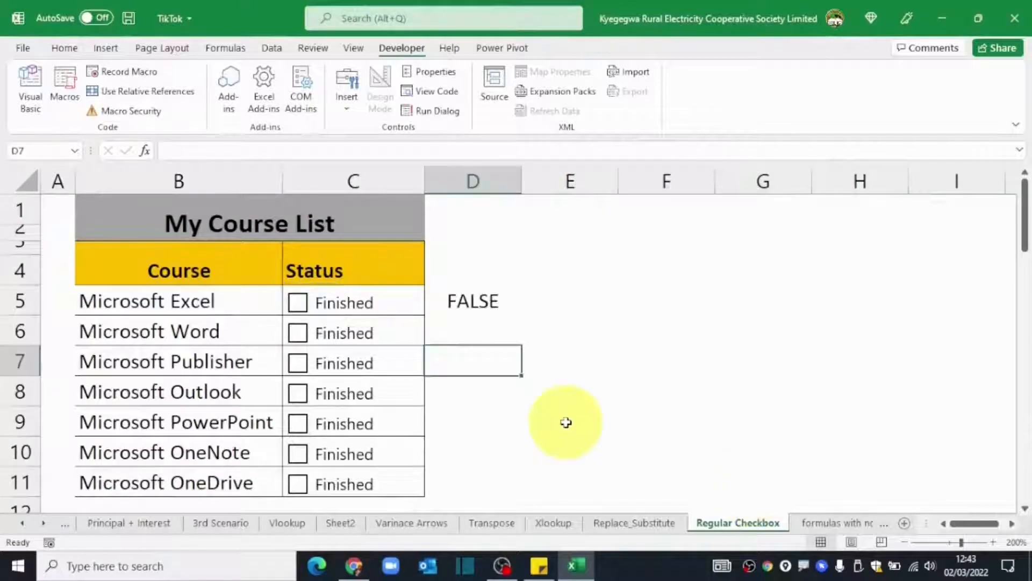
# Tick and untick the checkbox to confirm D5 switches between TRUE and FALSE.
pyautogui.click(298, 303)
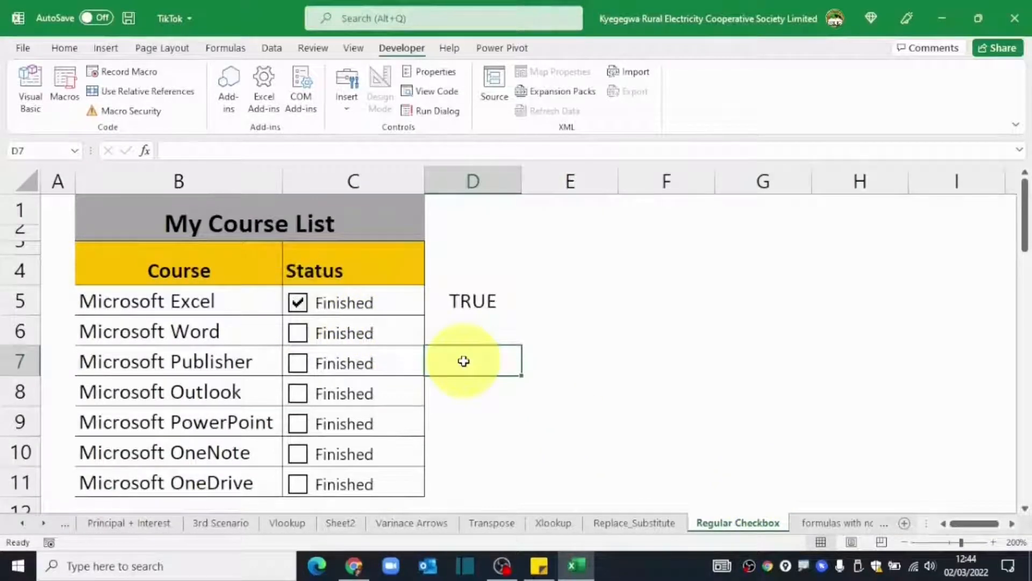
pyautogui.click(474, 302)
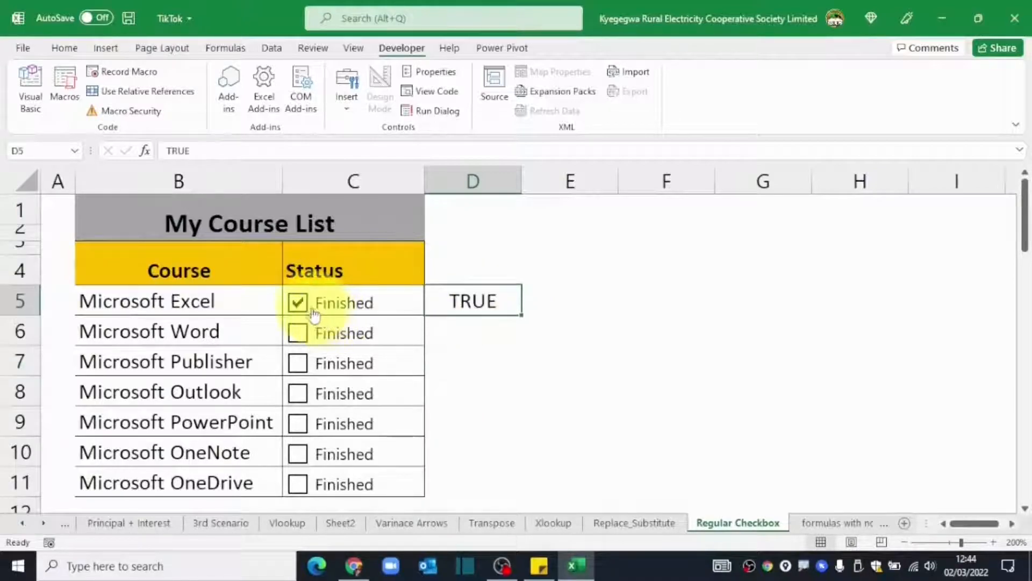
pyautogui.click(297, 302)
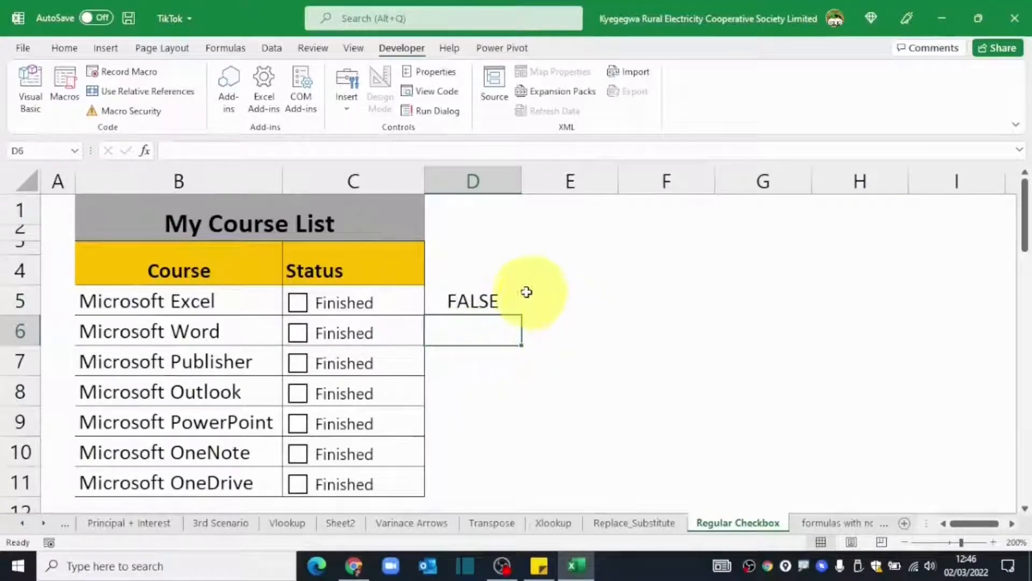
pyautogui.click(480, 300)
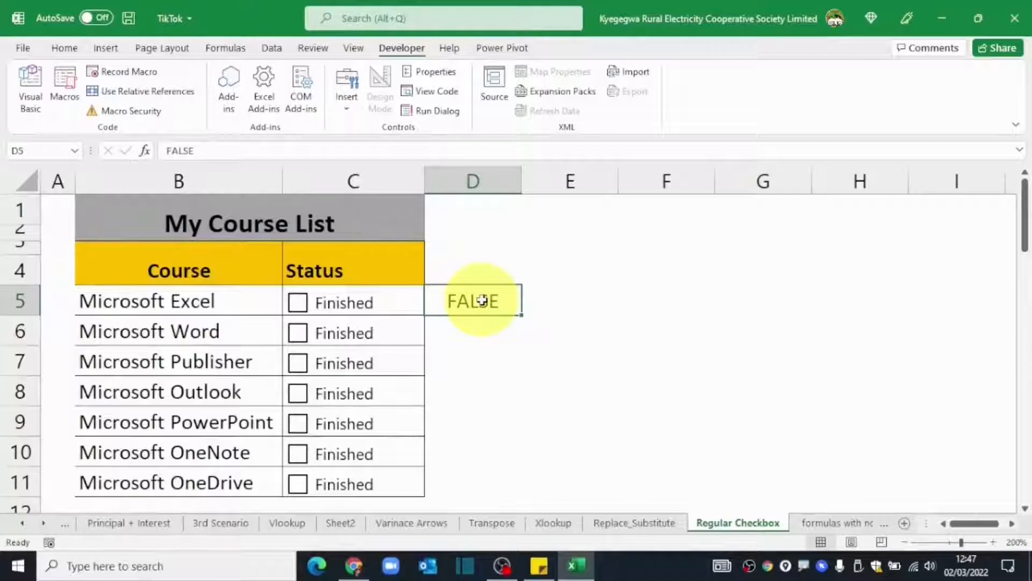
pyautogui.click(415, 297)
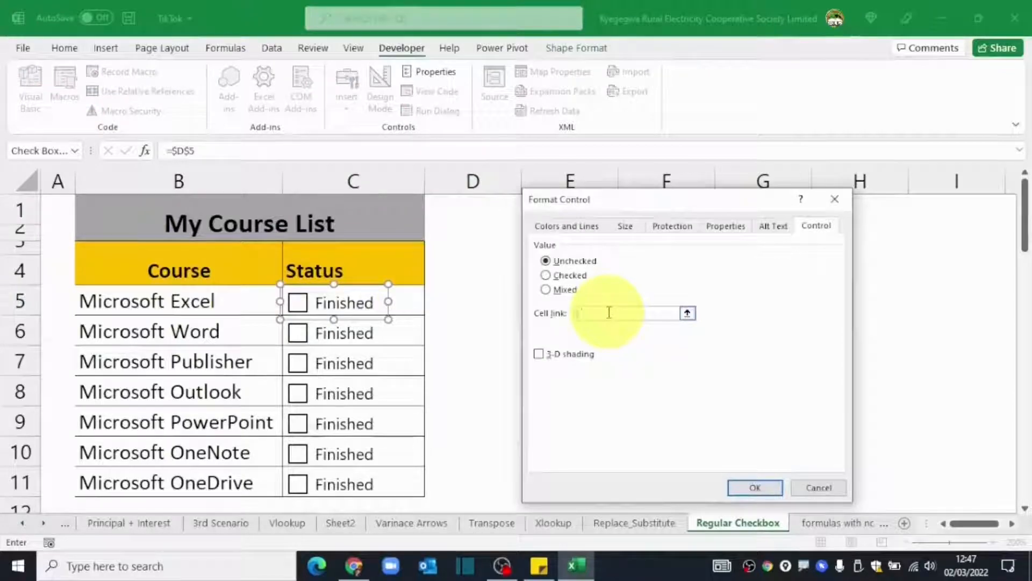
# Relink the Microsoft Excel checkbox to its own cell, C5.
pyautogui.click(408, 300)
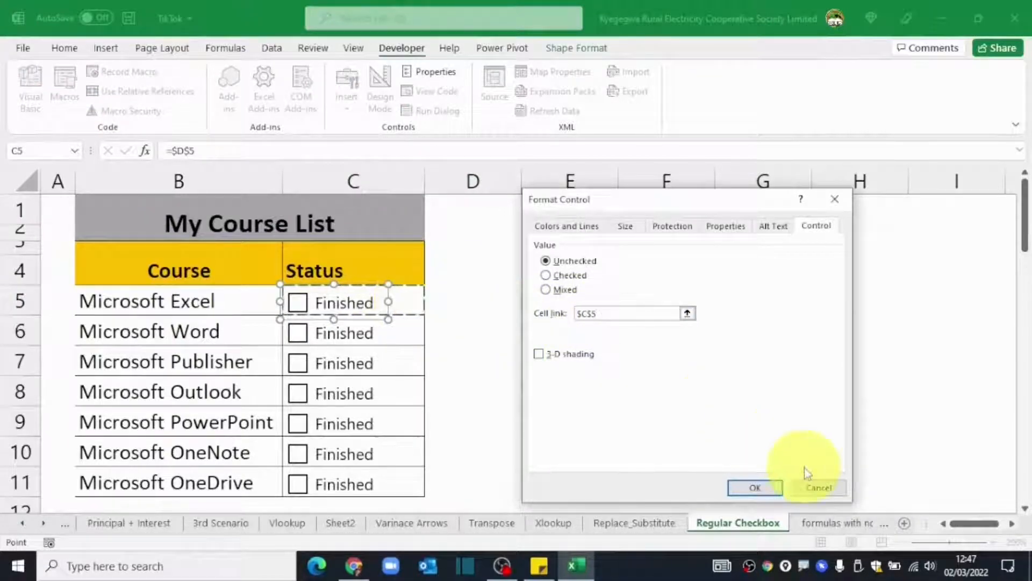
pyautogui.click(750, 486)
pyautogui.click(666, 330)
# Test the C5 link by ticking and unticking, hiding the TRUE text in C5.
pyautogui.click(299, 304)
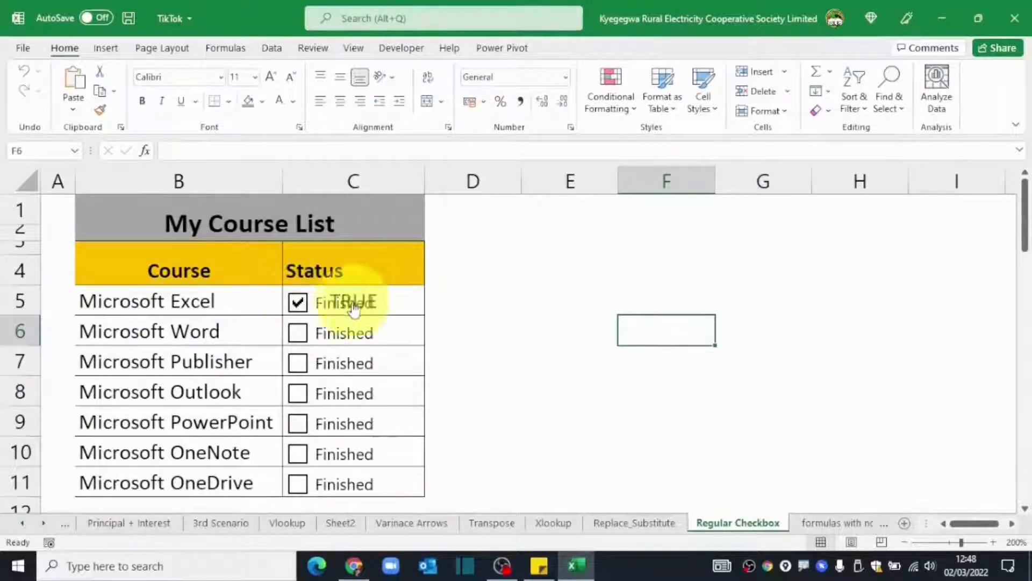
pyautogui.click(383, 308)
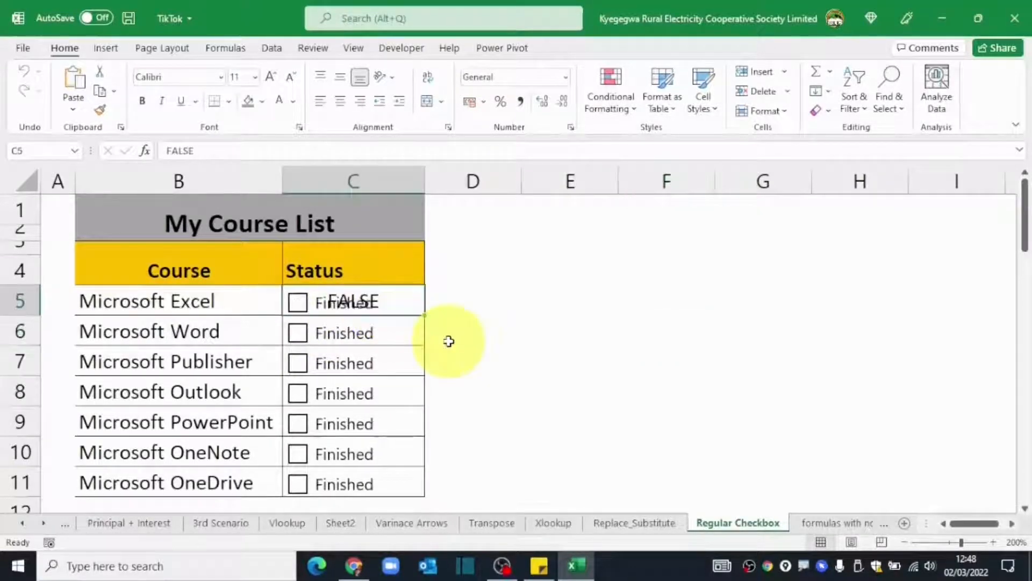
pyautogui.click(299, 304)
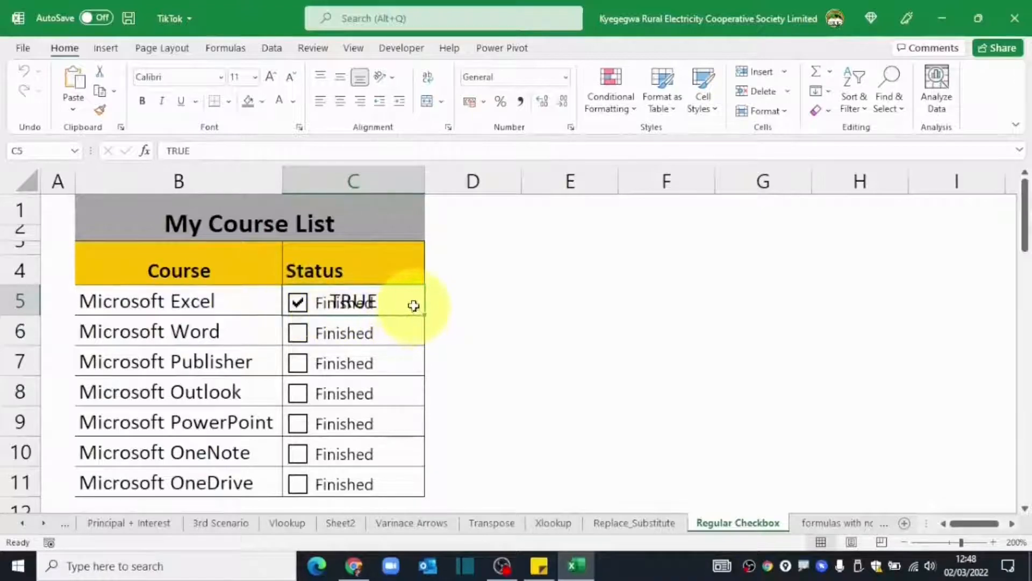
pyautogui.click(279, 101)
pyautogui.press('Right')
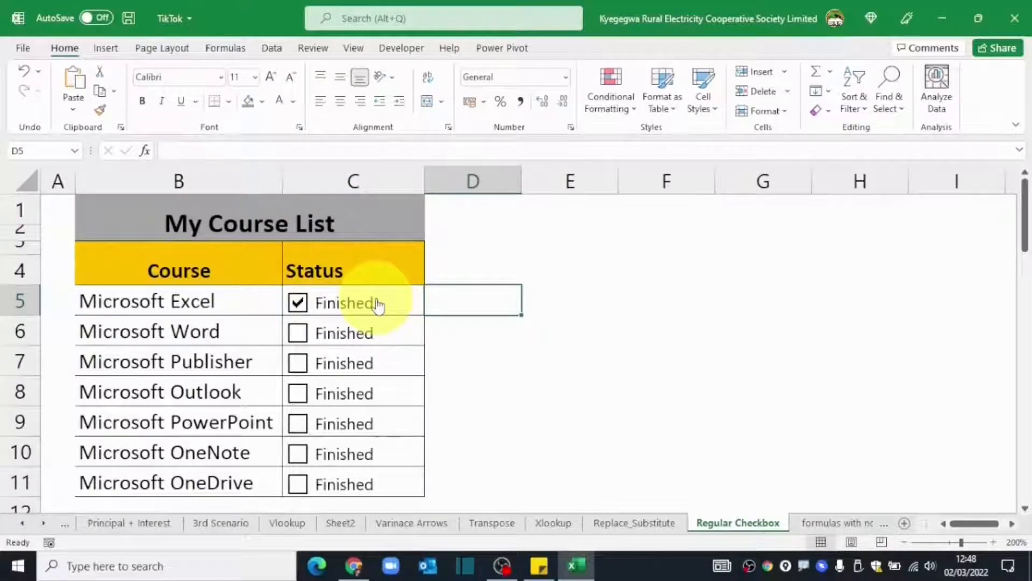
pyautogui.click(375, 302)
pyautogui.click(523, 361)
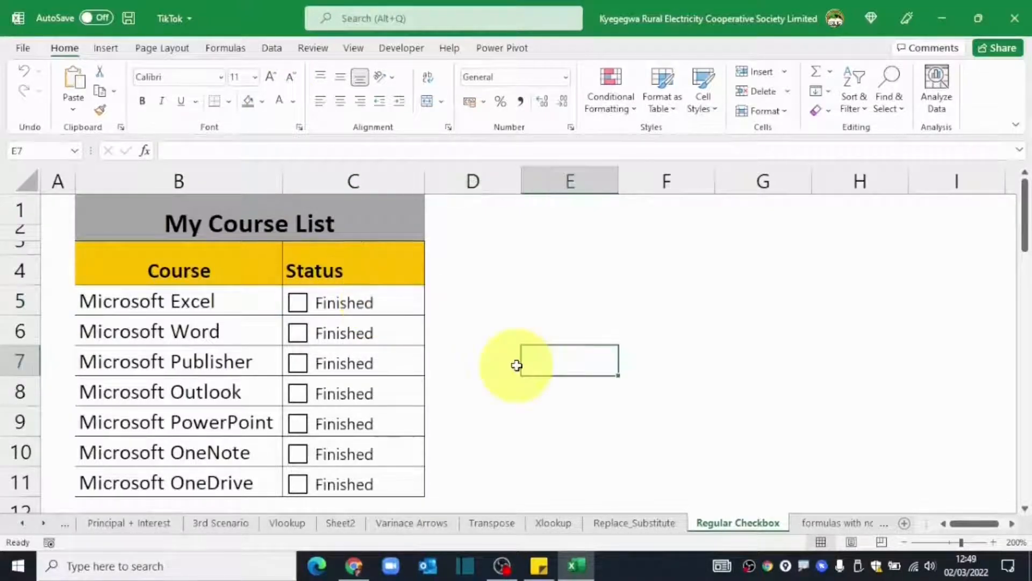
# Bring up Format Control for the Microsoft Word checkbox in C6.
pyautogui.keyDown('ctrl'); pyautogui.click(299, 332); pyautogui.keyUp('ctrl')
pyautogui.rightClick(300, 332)
pyautogui.click(374, 494)
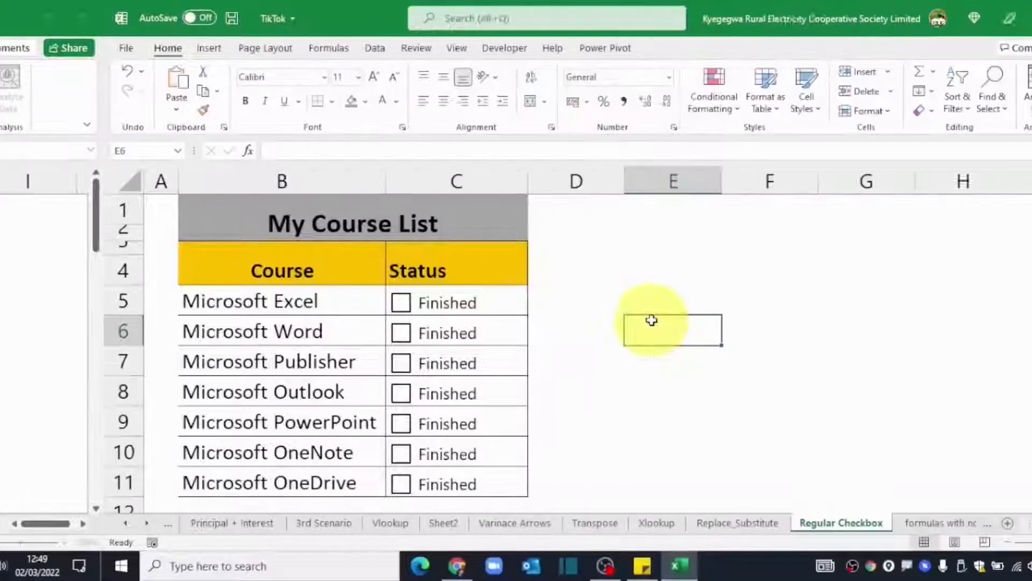
# Tick and untick the Microsoft Word checkbox to test its C6 link.
pyautogui.click(400, 332)
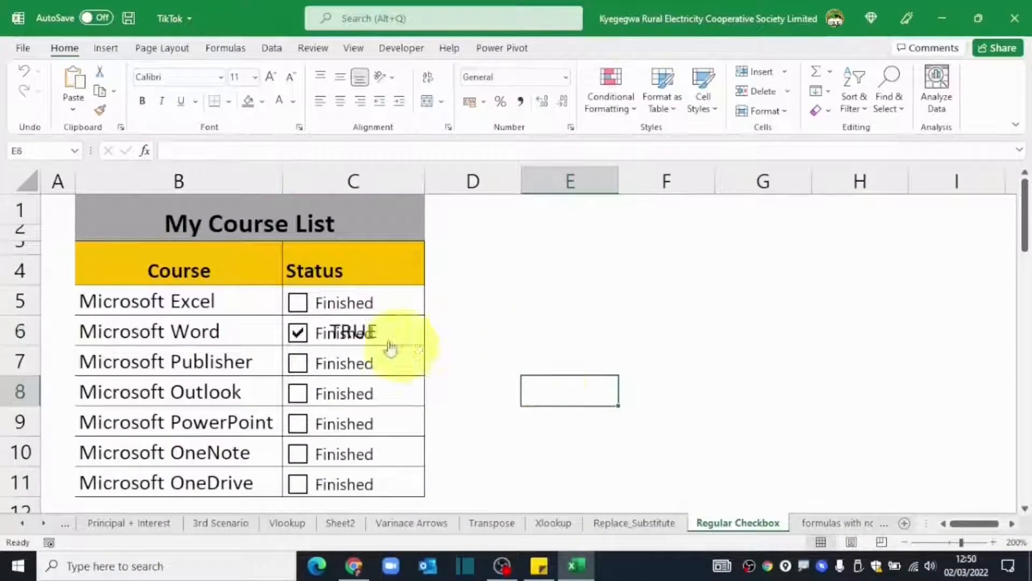
pyautogui.click(299, 333)
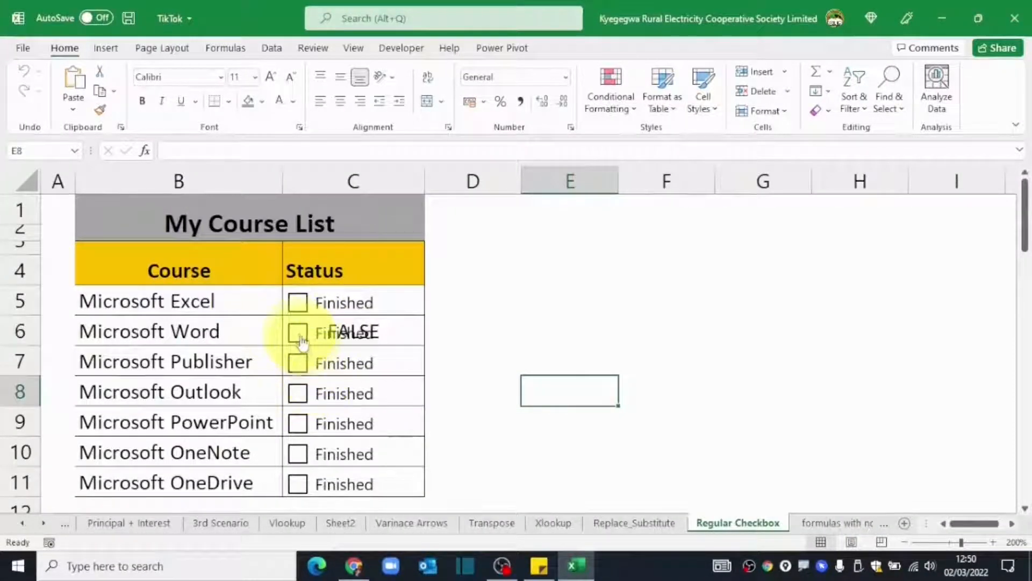
pyautogui.click(299, 334)
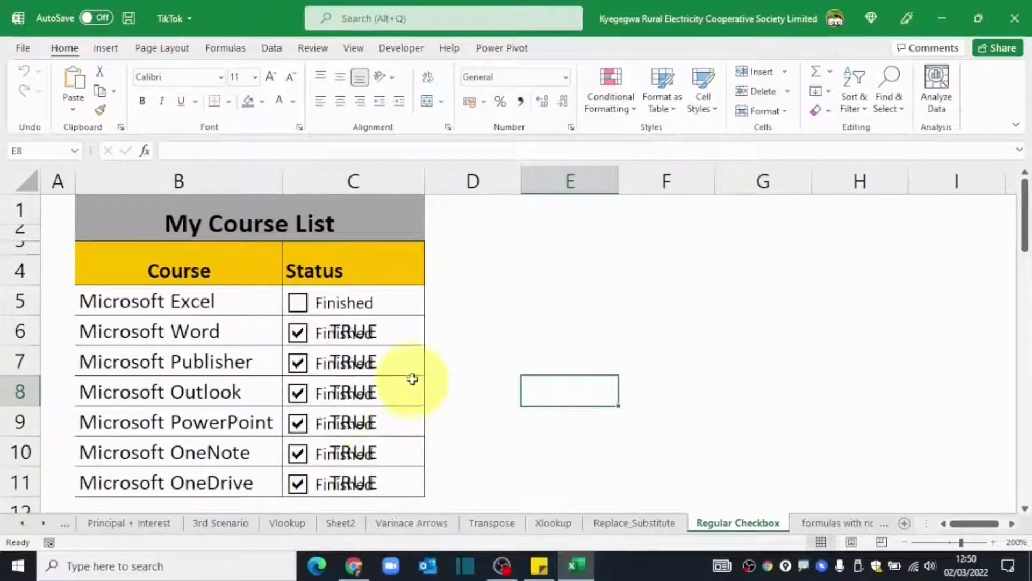
# Give Status cells C6:C11 a white font so the TRUE/FALSE values are hidden.
pyautogui.moveTo(410, 324); pyautogui.dragTo(398, 483)
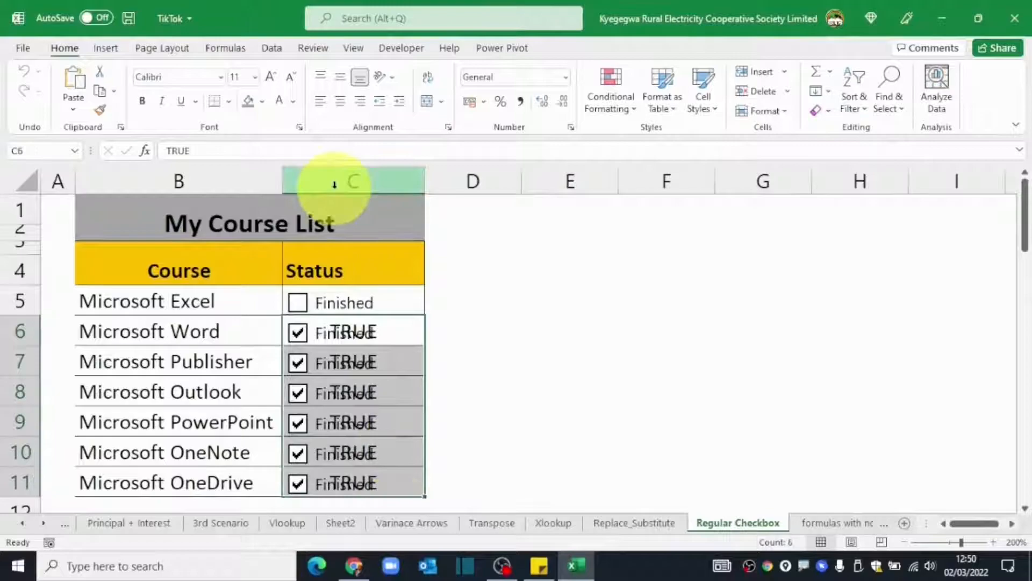
pyautogui.click(293, 101)
pyautogui.click(282, 157)
pyautogui.click(515, 362)
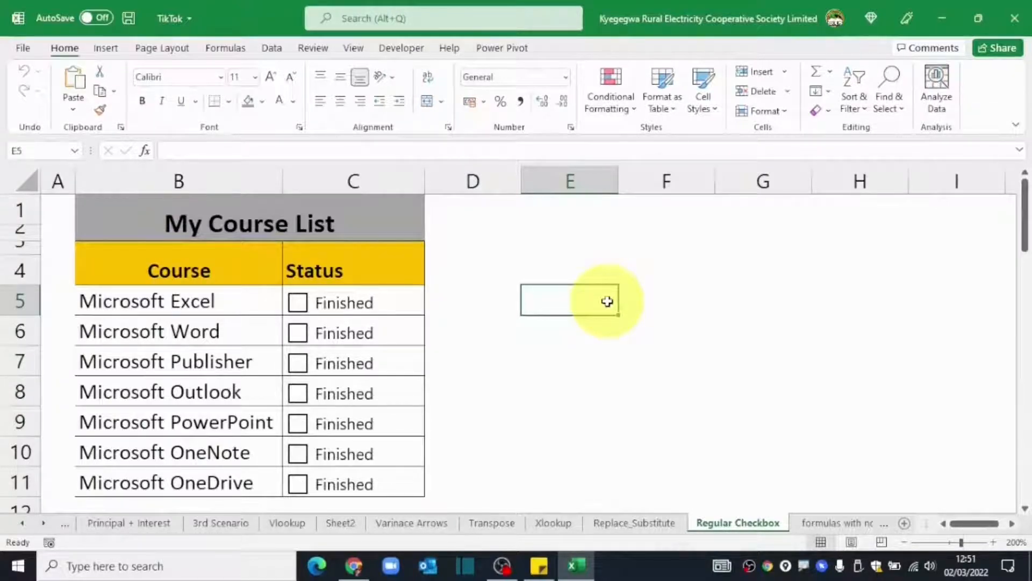
# Check the hidden Status values, then select the course names starting at B5.
pyautogui.moveTo(424, 292); pyautogui.dragTo(405, 483)
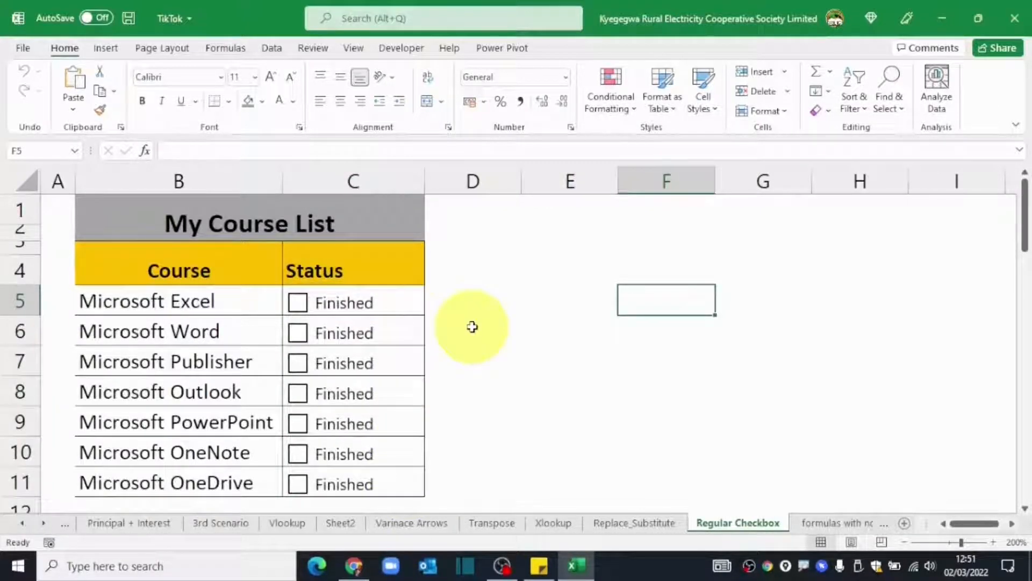
pyautogui.moveTo(151, 302); pyautogui.dragTo(147, 382)
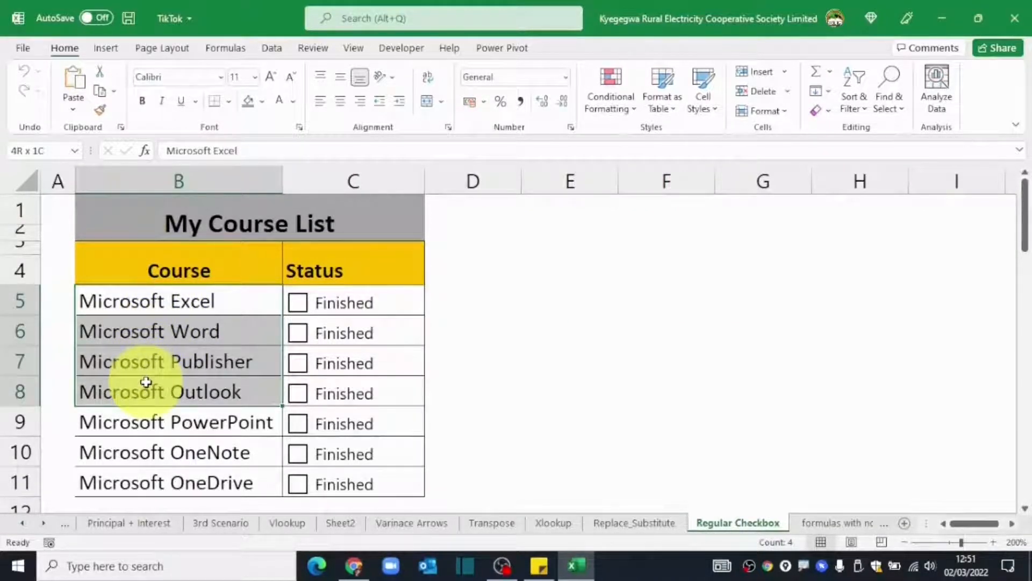
pyautogui.click(153, 303)
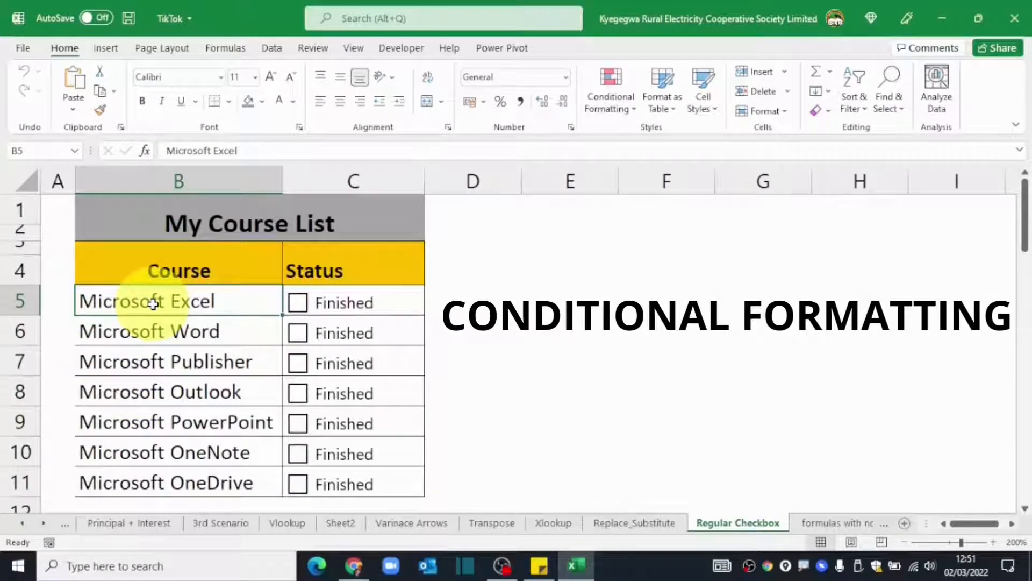
# Start a formula-based conditional formatting rule on B5:B11 with condition =$C5.
pyautogui.moveTo(139, 295); pyautogui.dragTo(162, 482)
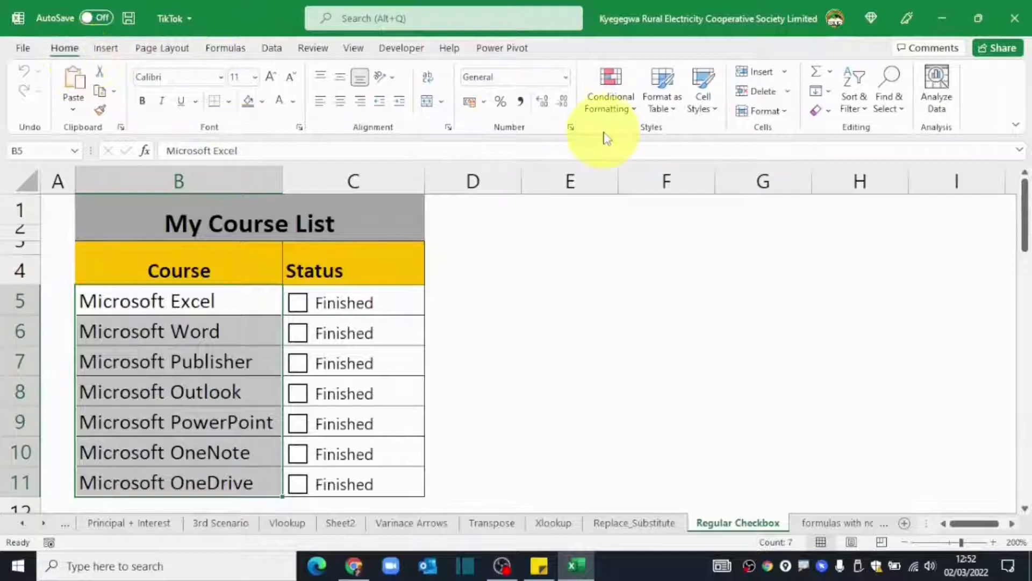
pyautogui.click(612, 103)
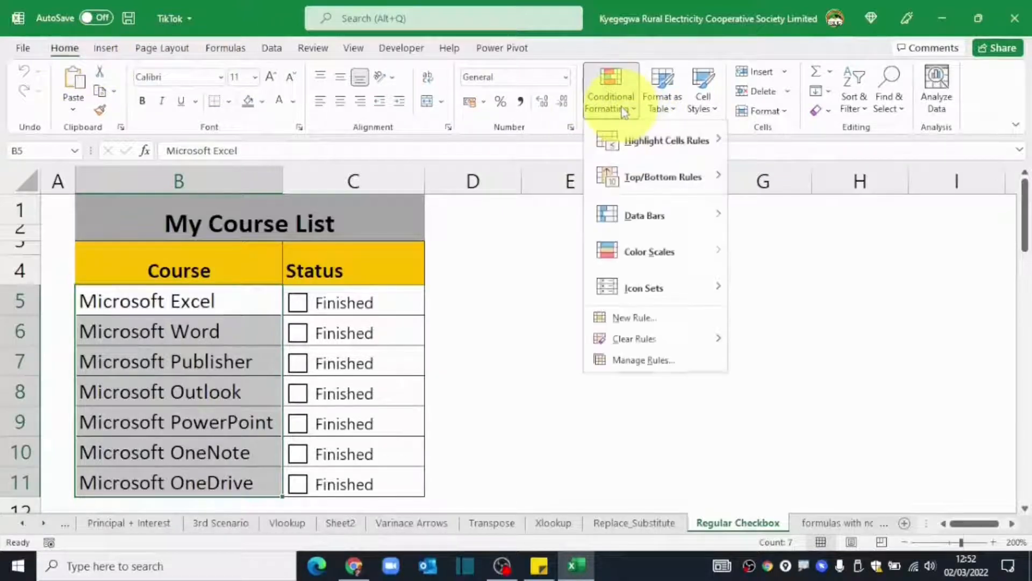
pyautogui.click(634, 318)
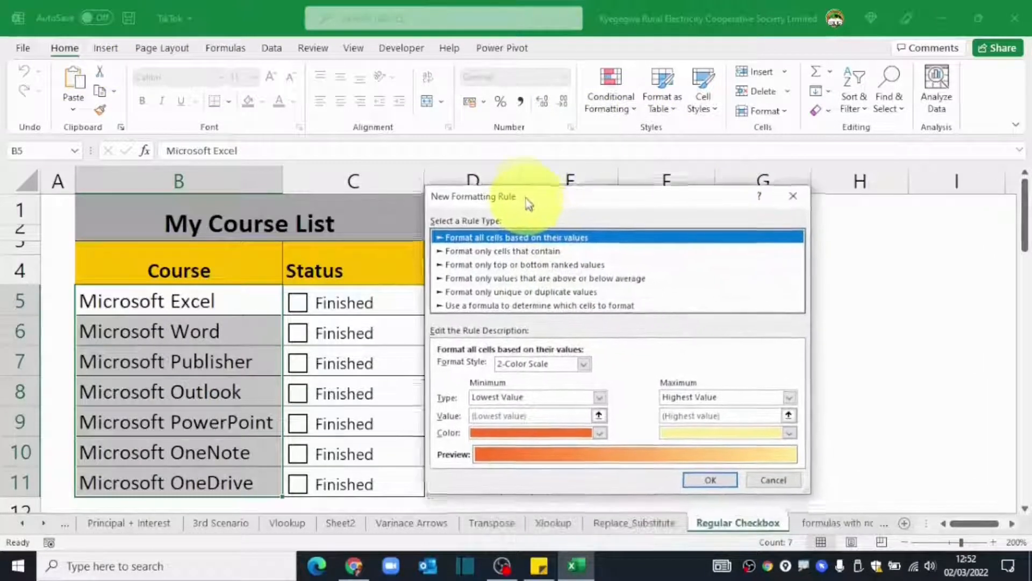
pyautogui.moveTo(529, 204); pyautogui.dragTo(521, 193)
pyautogui.click(496, 296)
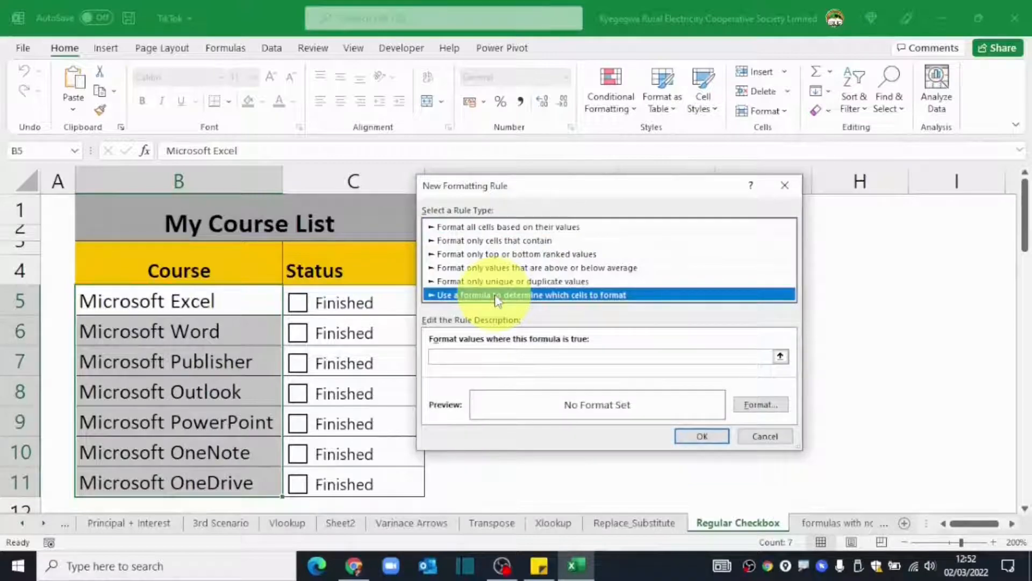
pyautogui.click(443, 358)
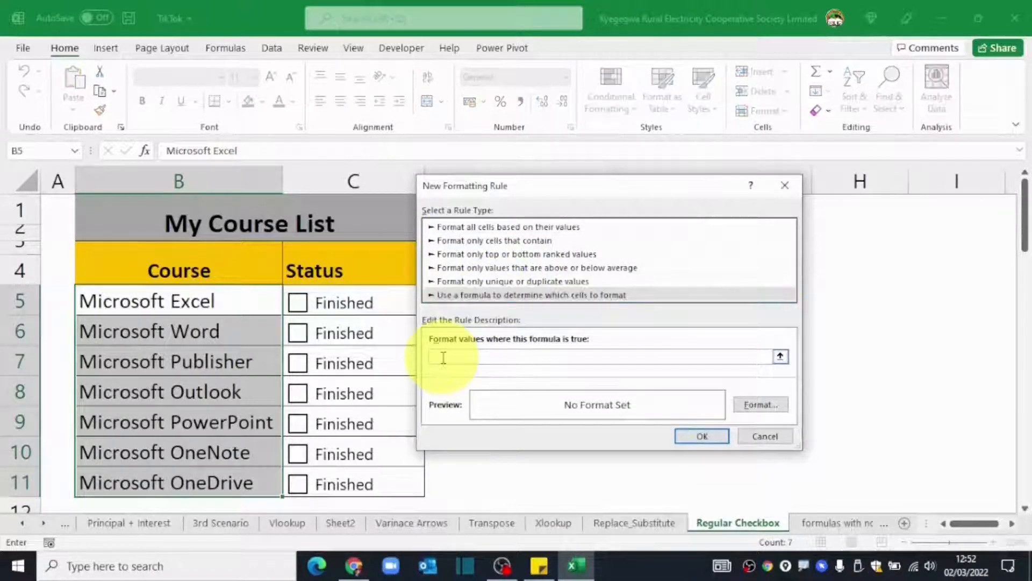
pyautogui.write('=')
pyautogui.click(401, 298)
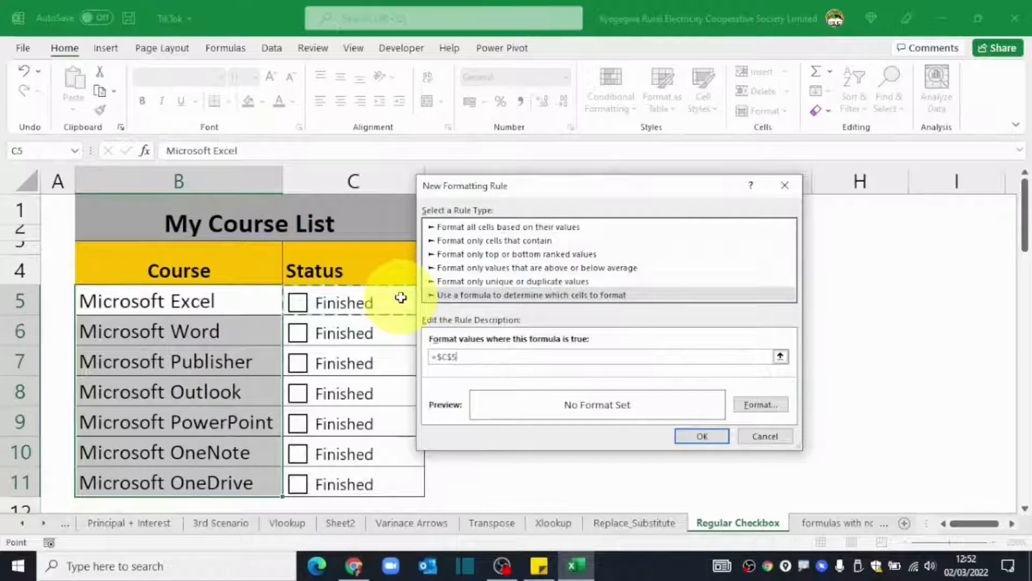
pyautogui.press('F4')
pyautogui.press('F4')
# Format the rule with light grey font and strikethrough, then save it.
pyautogui.click(761, 404)
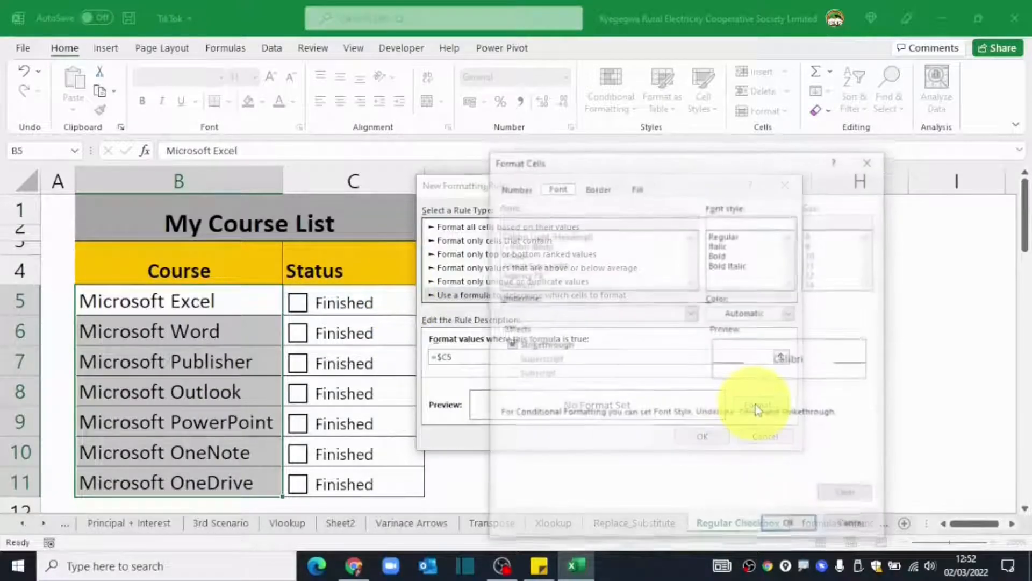
pyautogui.click(790, 312)
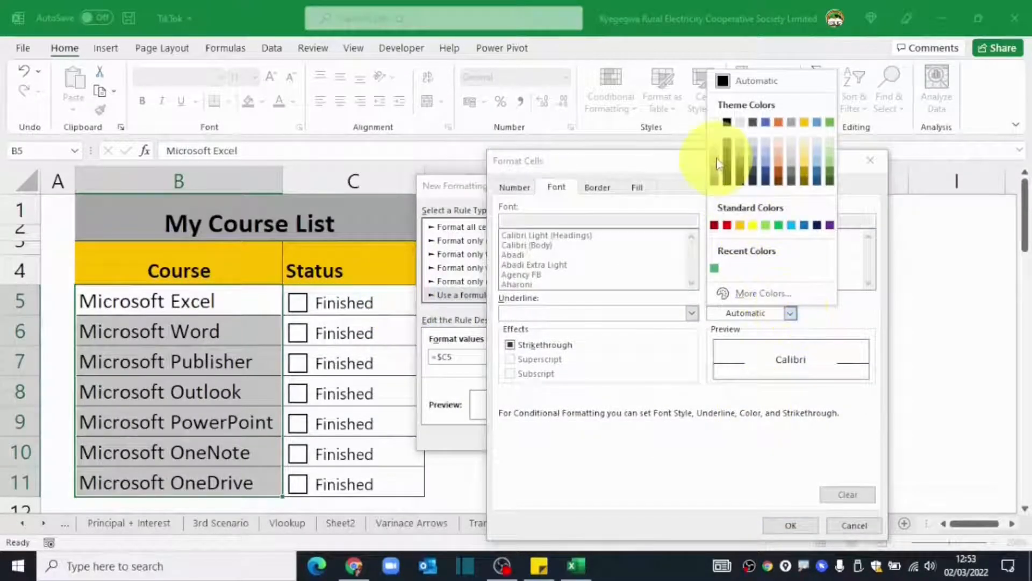
pyautogui.click(740, 141)
pyautogui.click(510, 345)
pyautogui.click(790, 525)
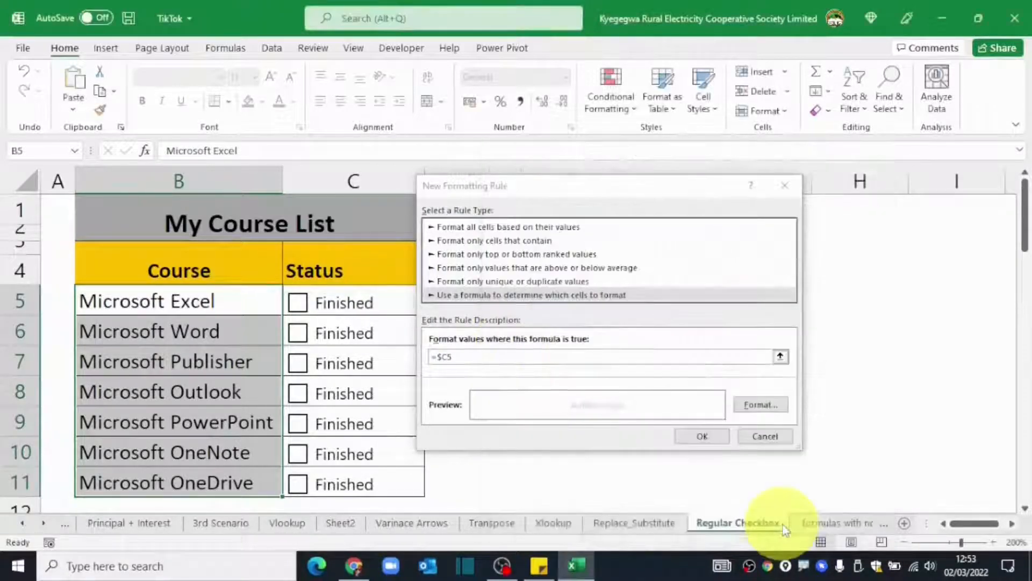
pyautogui.click(701, 433)
# Test the strikethrough on Microsoft Excel, then mark Microsoft Word as finished.
pyautogui.click(564, 371)
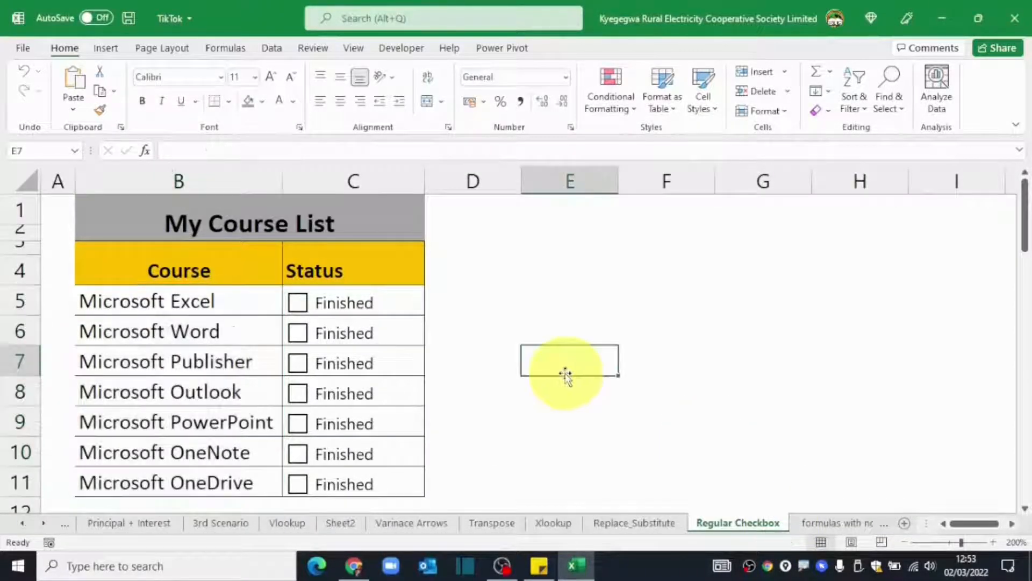
pyautogui.click(299, 304)
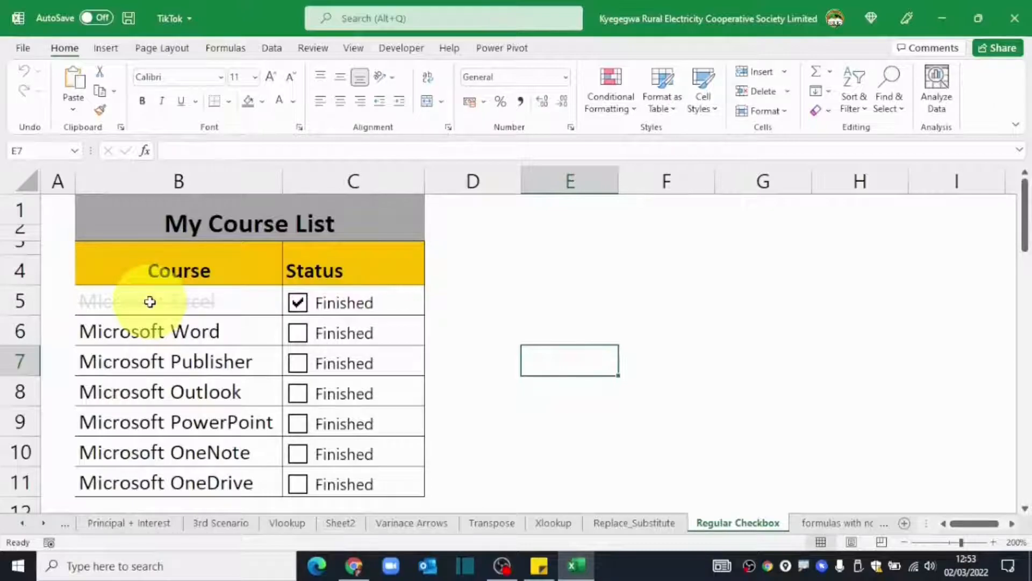
pyautogui.click(297, 303)
pyautogui.click(298, 334)
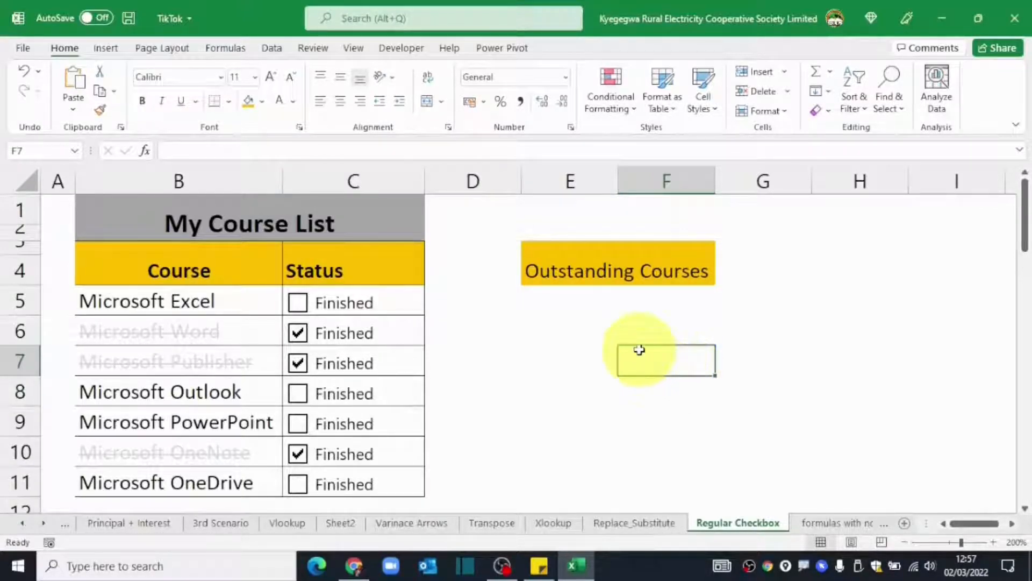
# Enter =FILTER(B5:B11,C5:C11=false) in E5 to spill the unfinished course names.
pyautogui.click(557, 305)
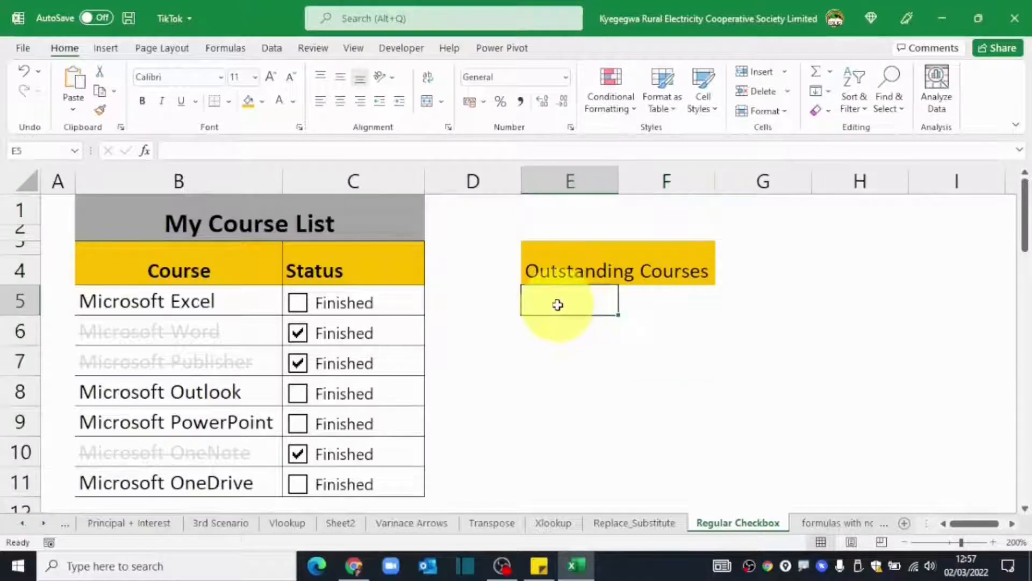
pyautogui.write('=filte')
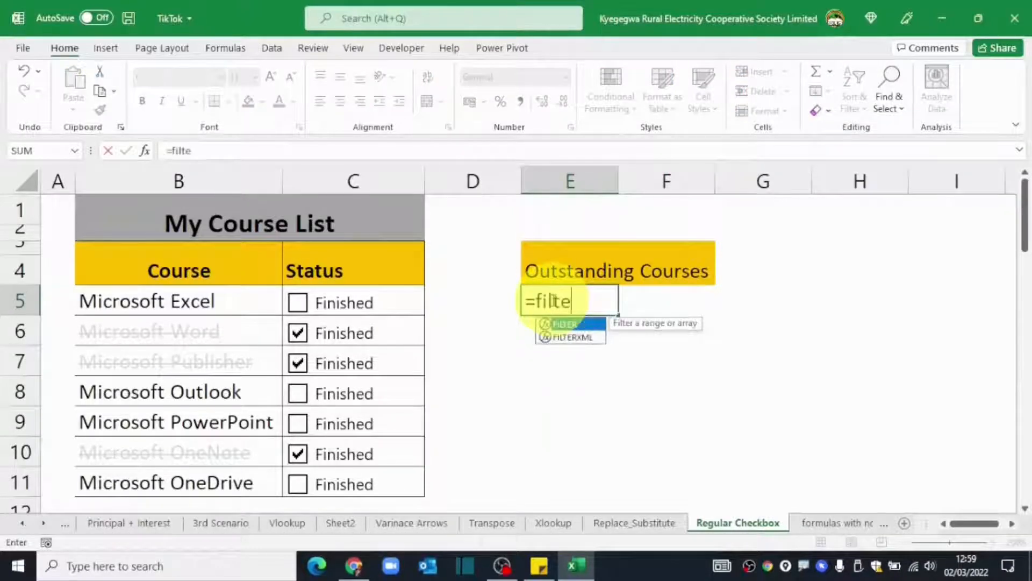
pyautogui.press('Tab')
pyautogui.moveTo(157, 299); pyautogui.dragTo(163, 475)
pyautogui.write(',')
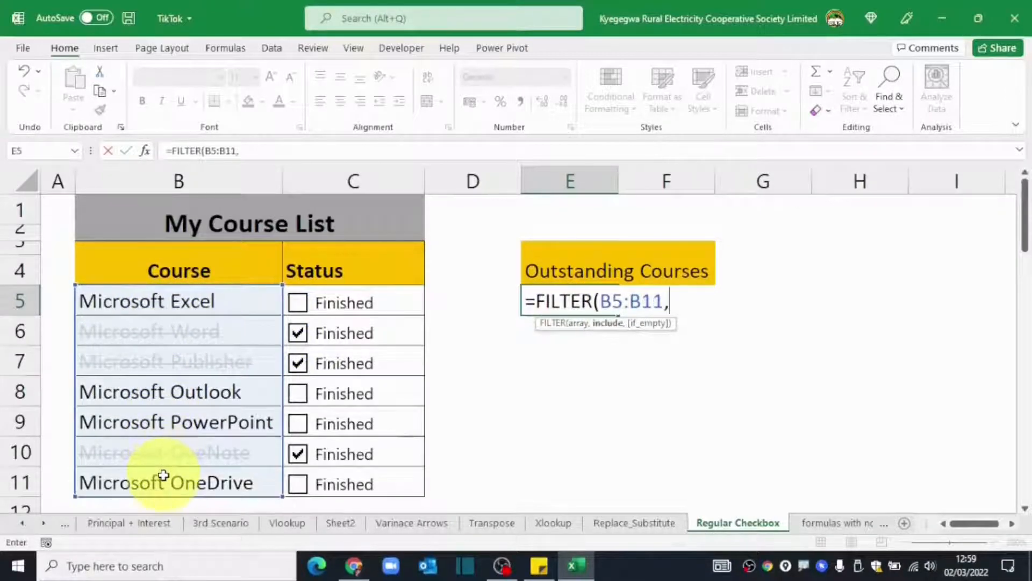
pyautogui.moveTo(392, 299); pyautogui.dragTo(391, 481)
pyautogui.write('=')
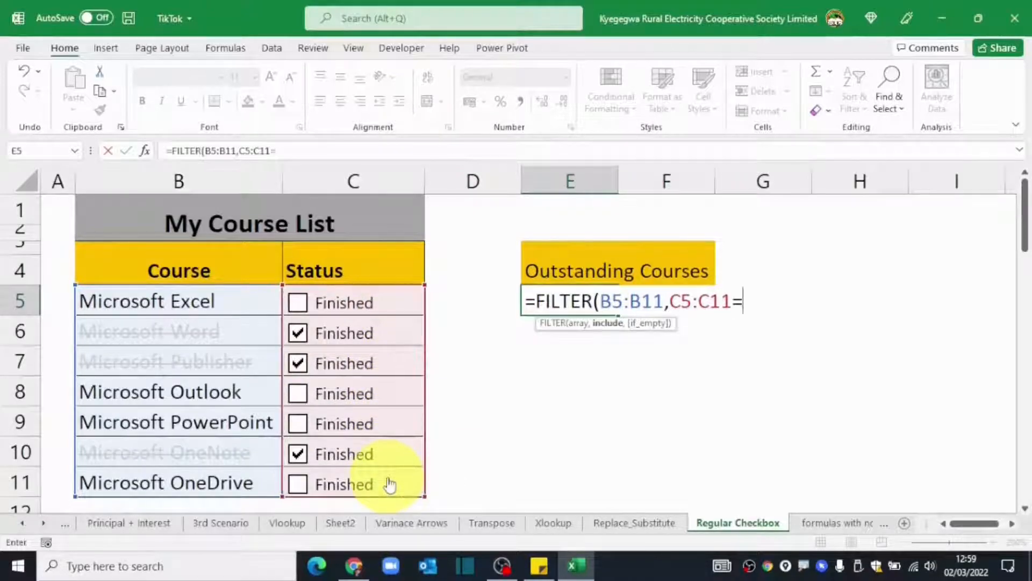
pyautogui.write('false)')
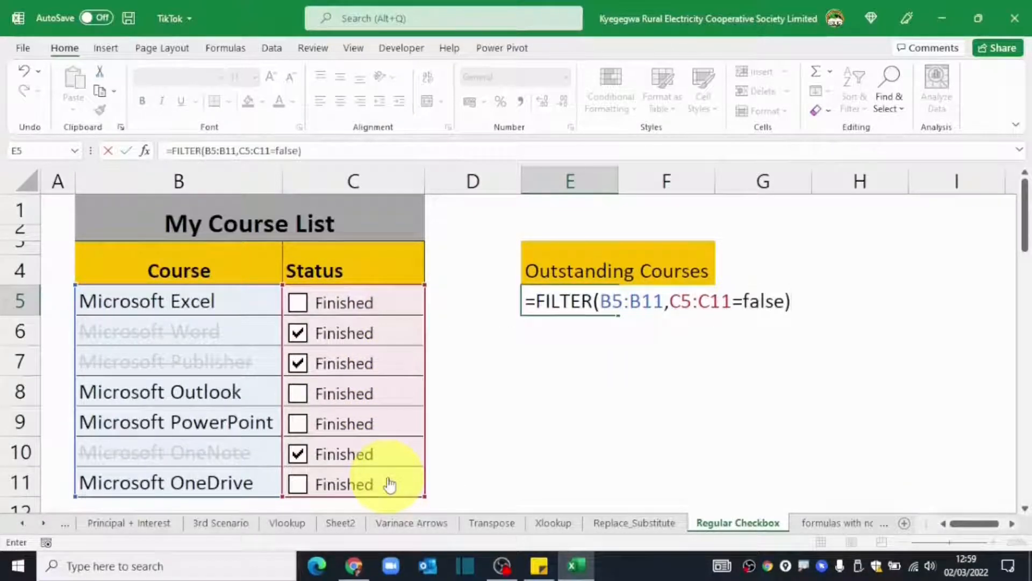
pyautogui.press('Return')
pyautogui.click(570, 451)
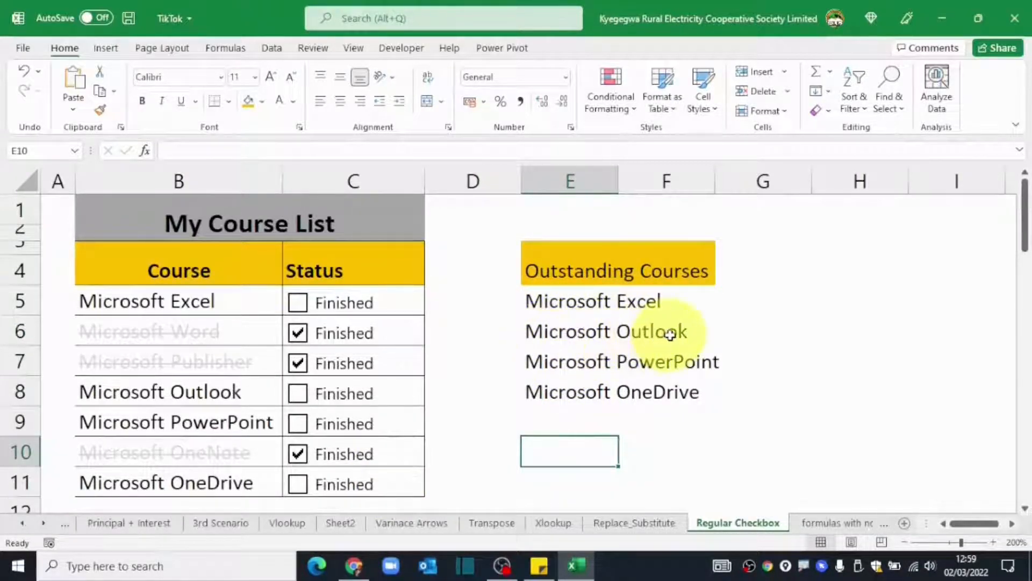
# Mark Microsoft Excel, Publisher, Outlook and PowerPoint as finished.
pyautogui.click(297, 302)
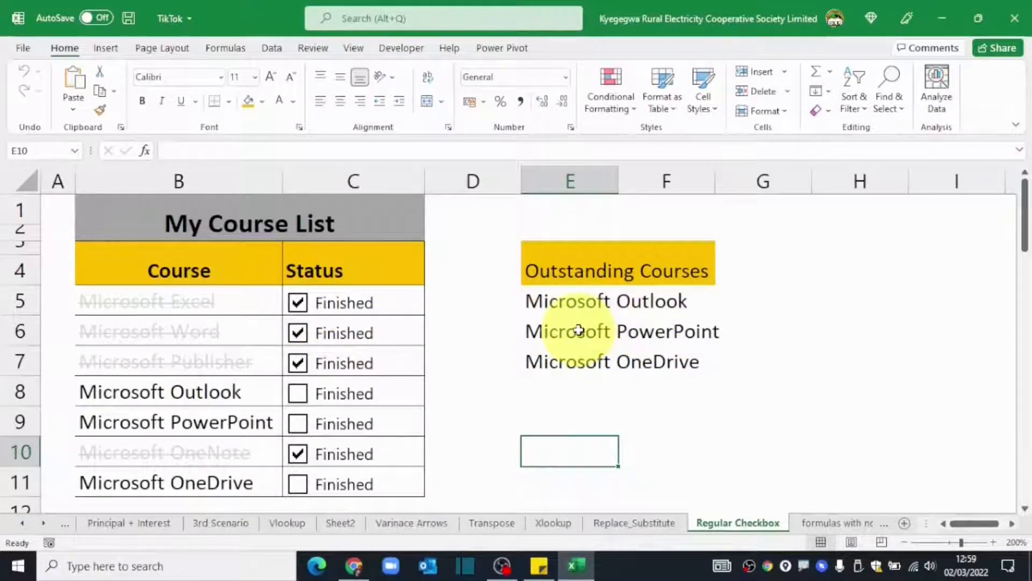
pyautogui.click(297, 363)
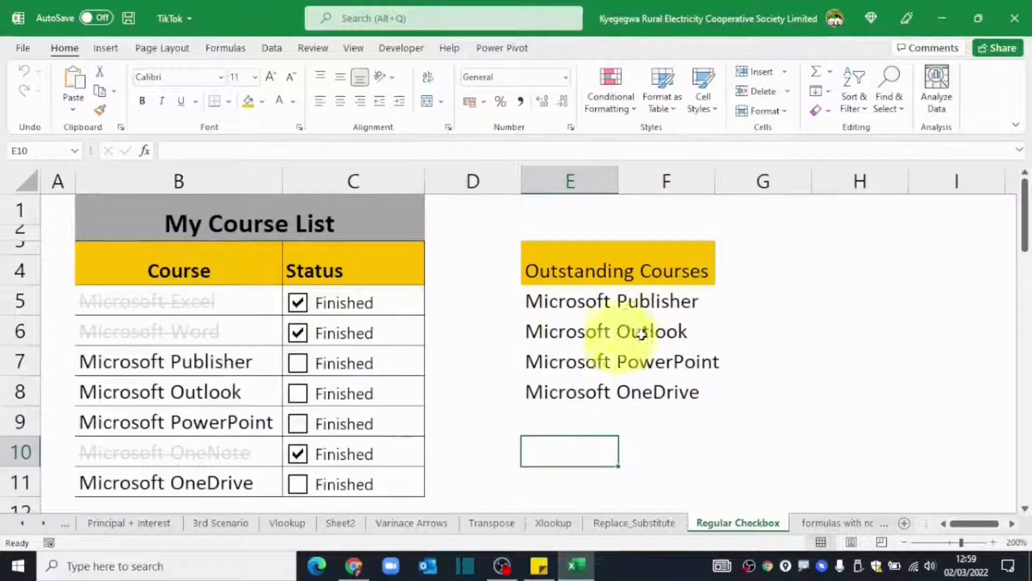
pyautogui.click(298, 363)
pyautogui.click(298, 393)
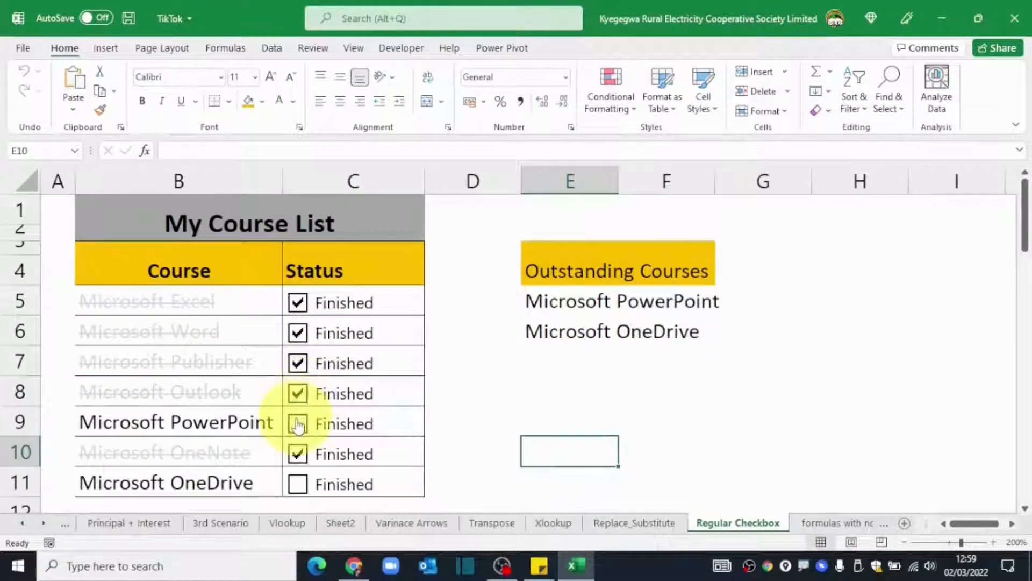
pyautogui.click(298, 424)
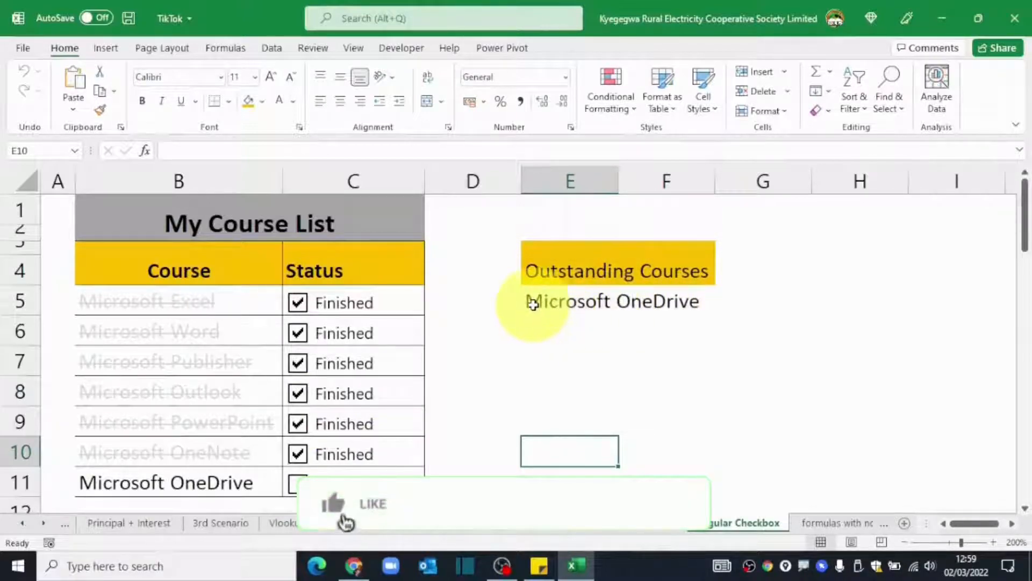